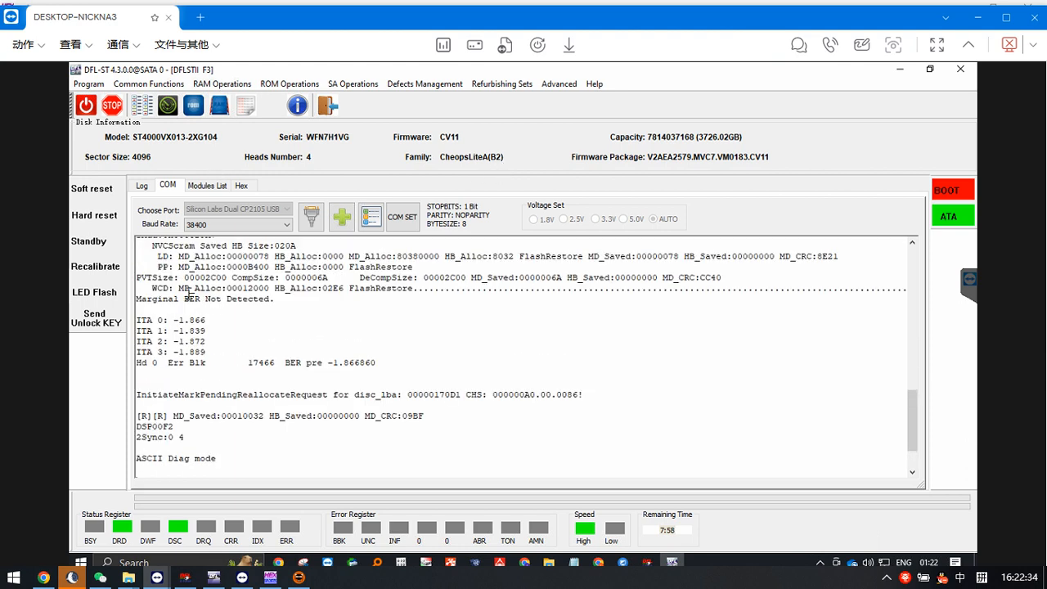
Examine the drive's modules list, COM terminal output, available SA operations and the hex data and read settings of LBA 0
click(214, 188)
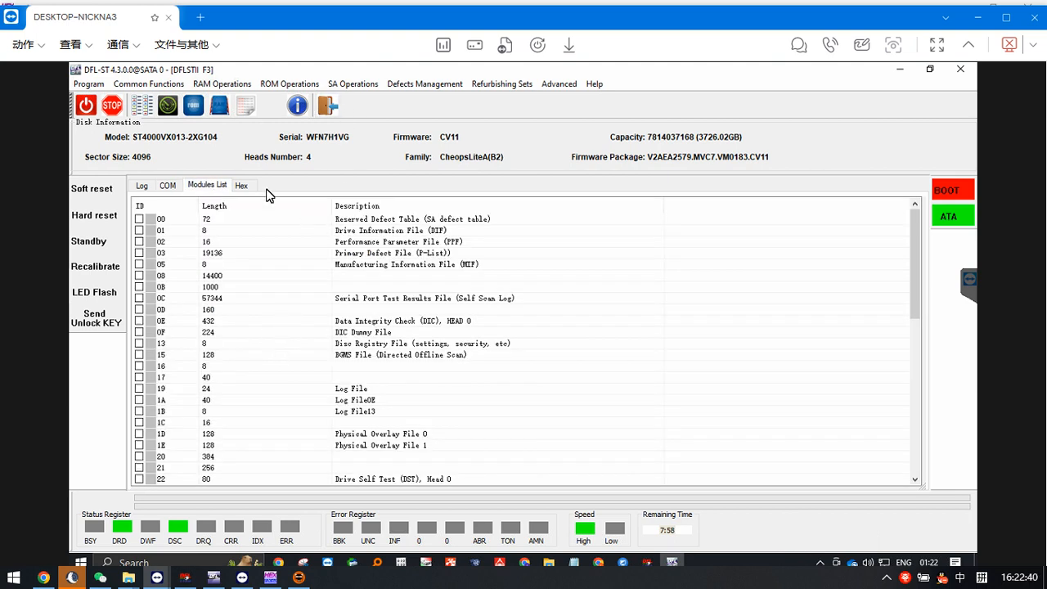
click(167, 186)
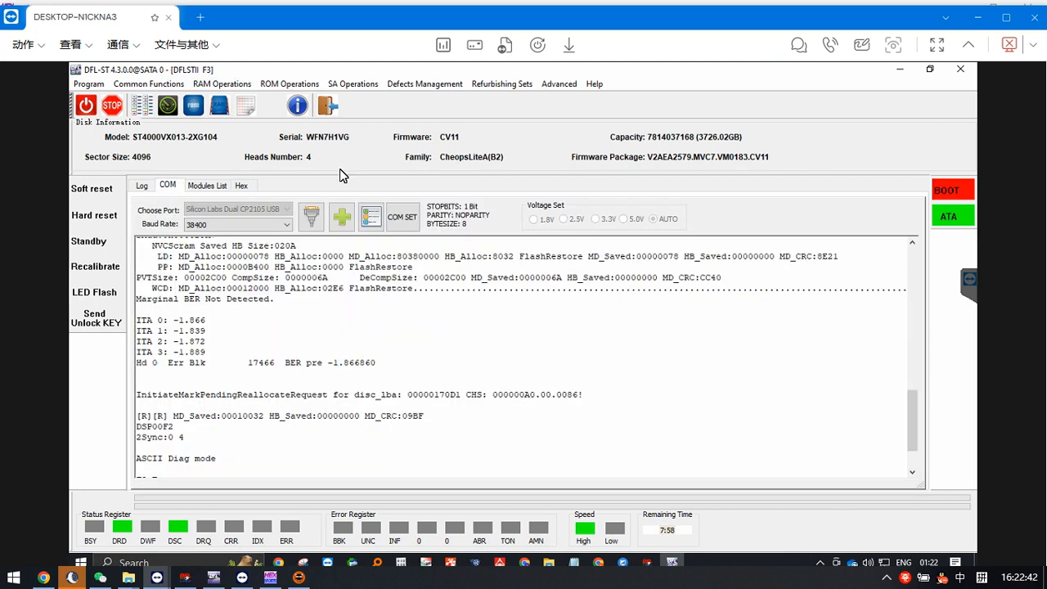
click(353, 83)
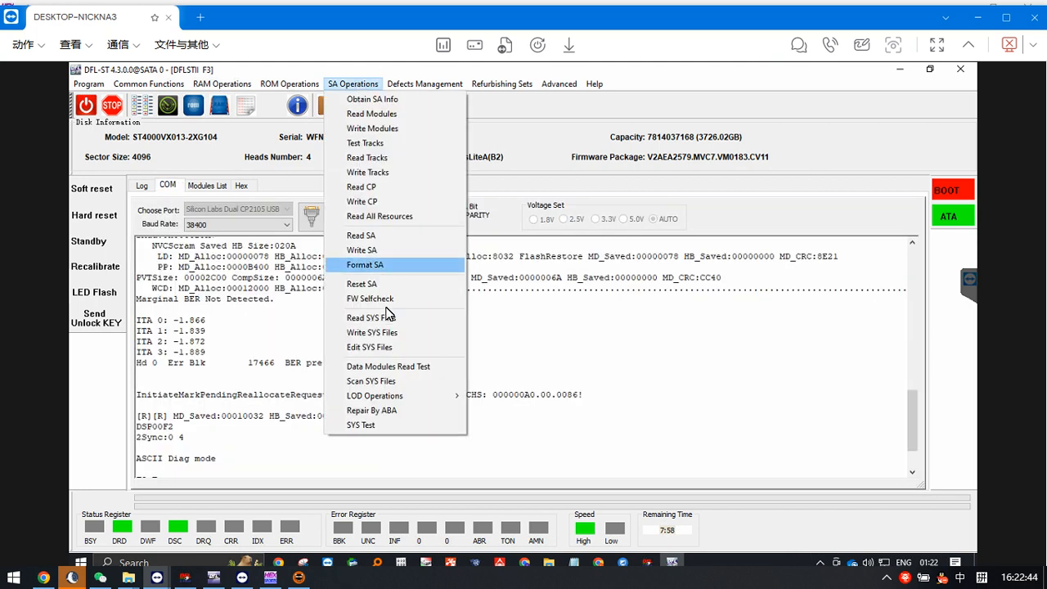
click(250, 311)
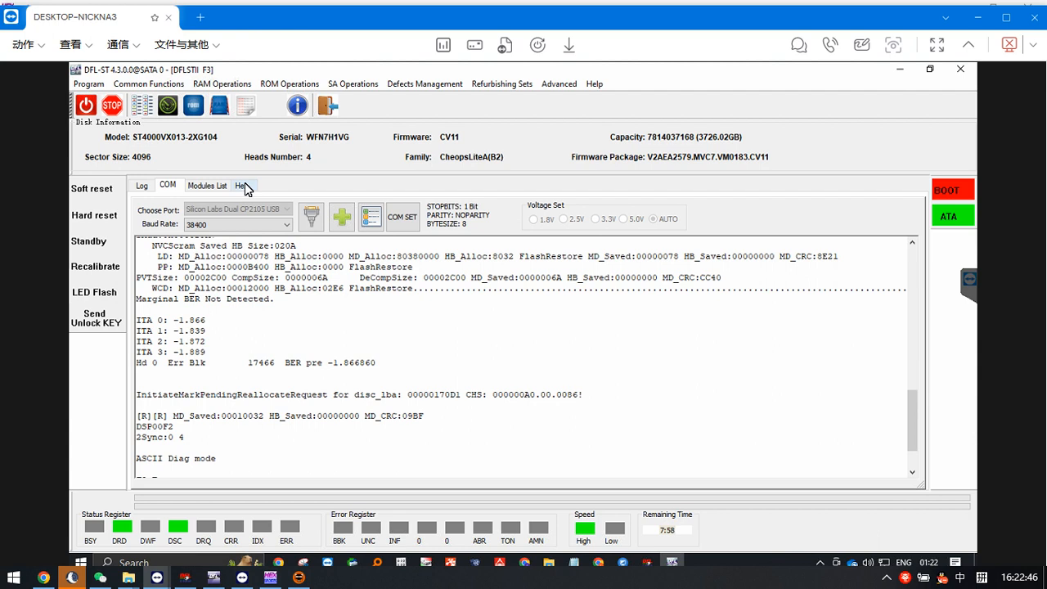
click(244, 187)
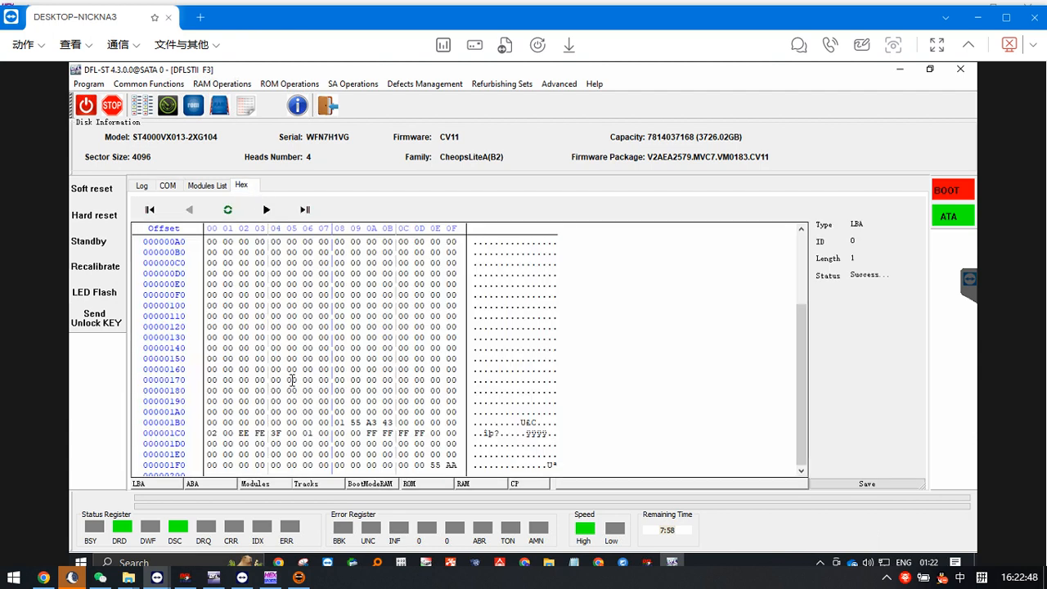
click(158, 485)
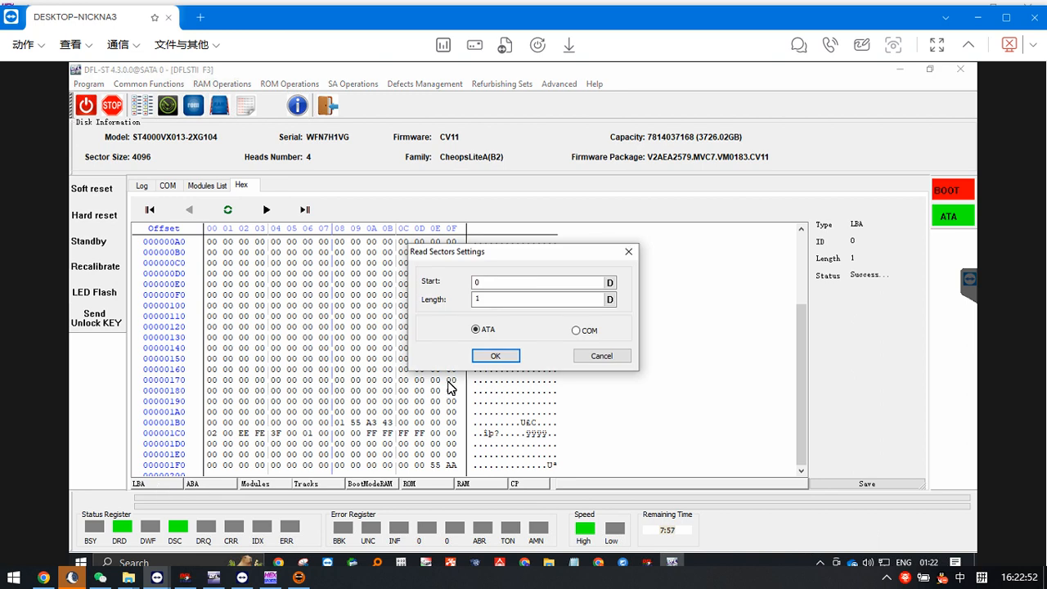
click(499, 300)
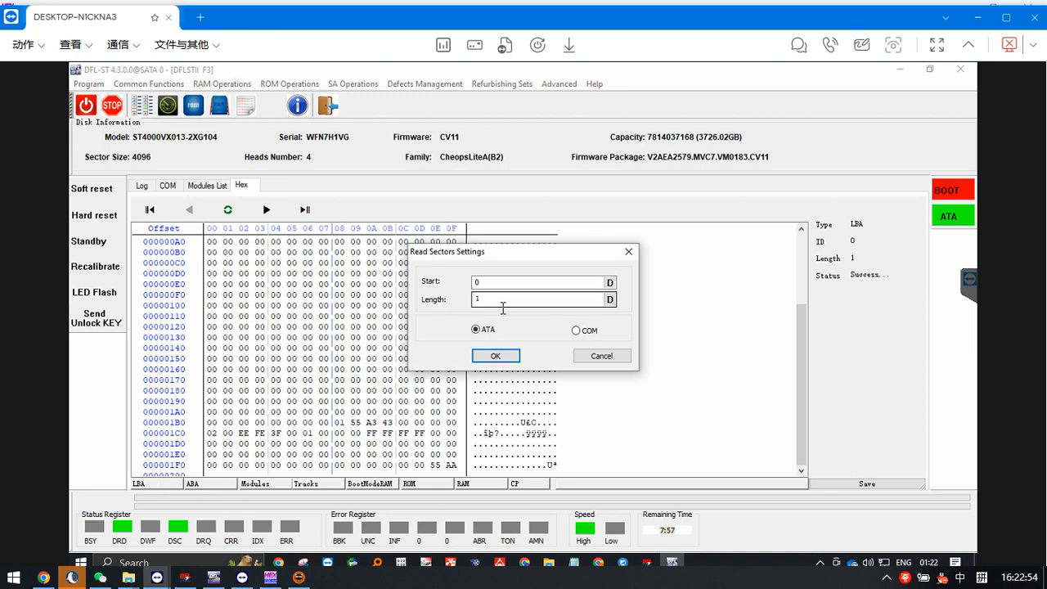
click(601, 357)
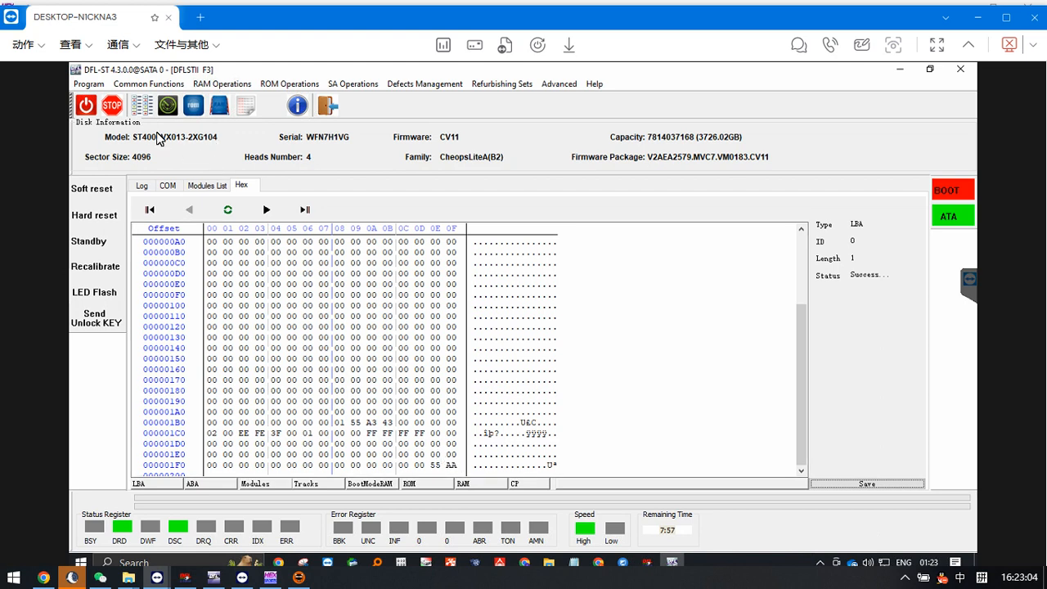
click(139, 103)
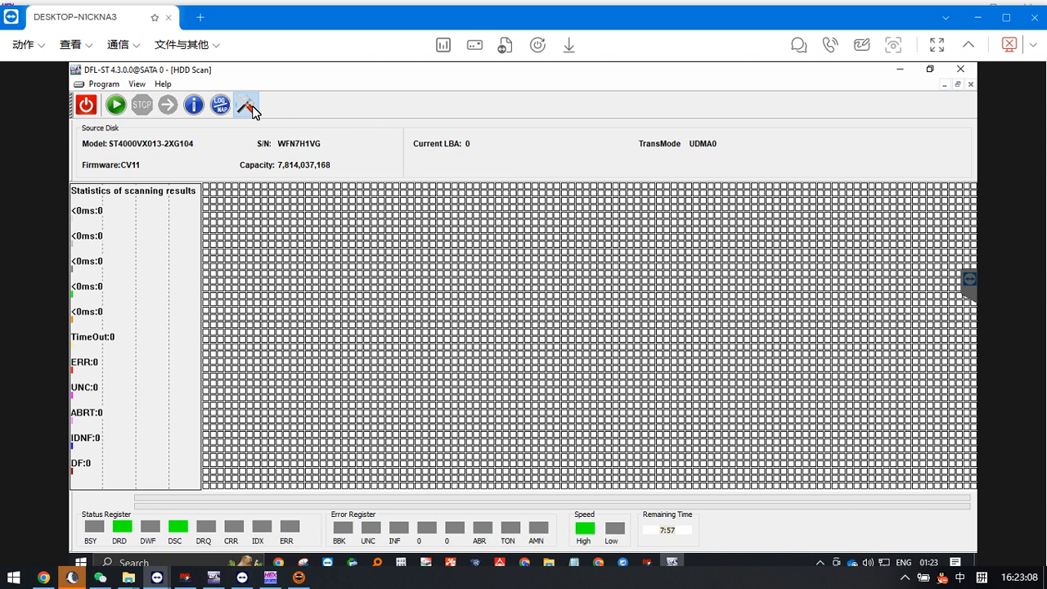
click(246, 105)
double_click(494, 178)
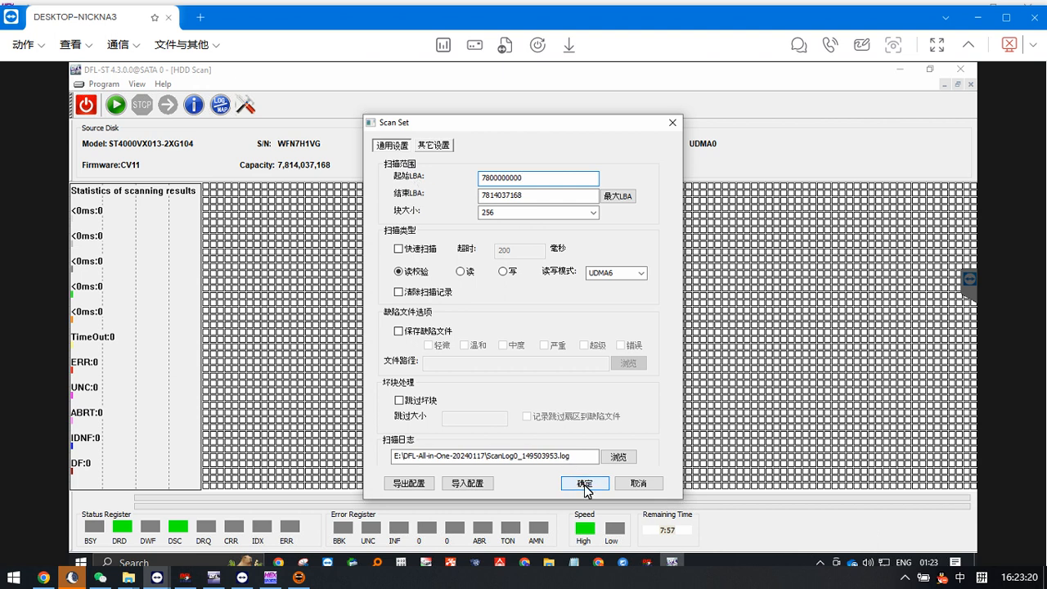
click(585, 483)
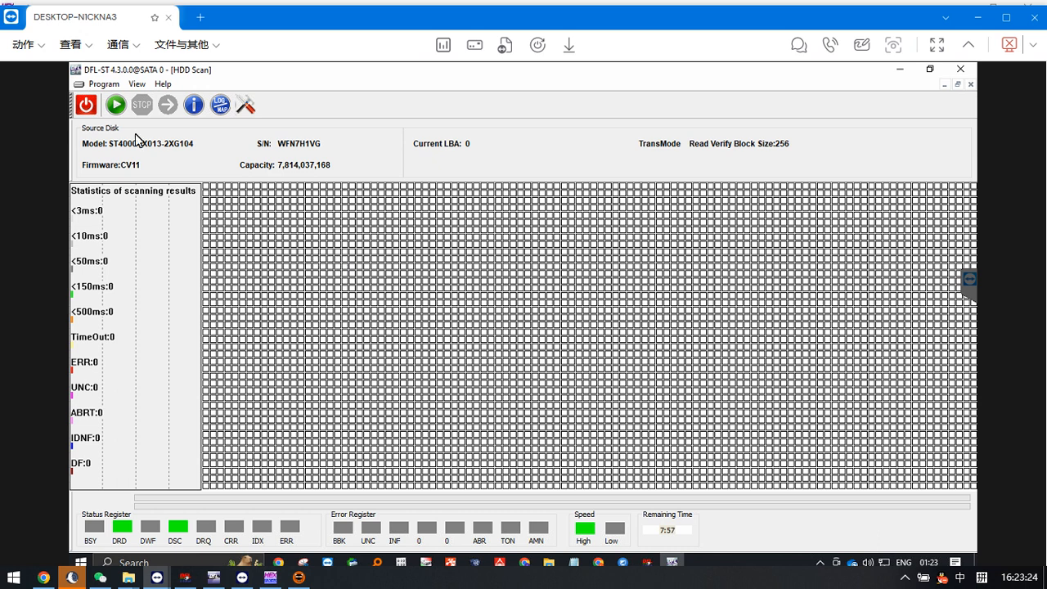
click(117, 105)
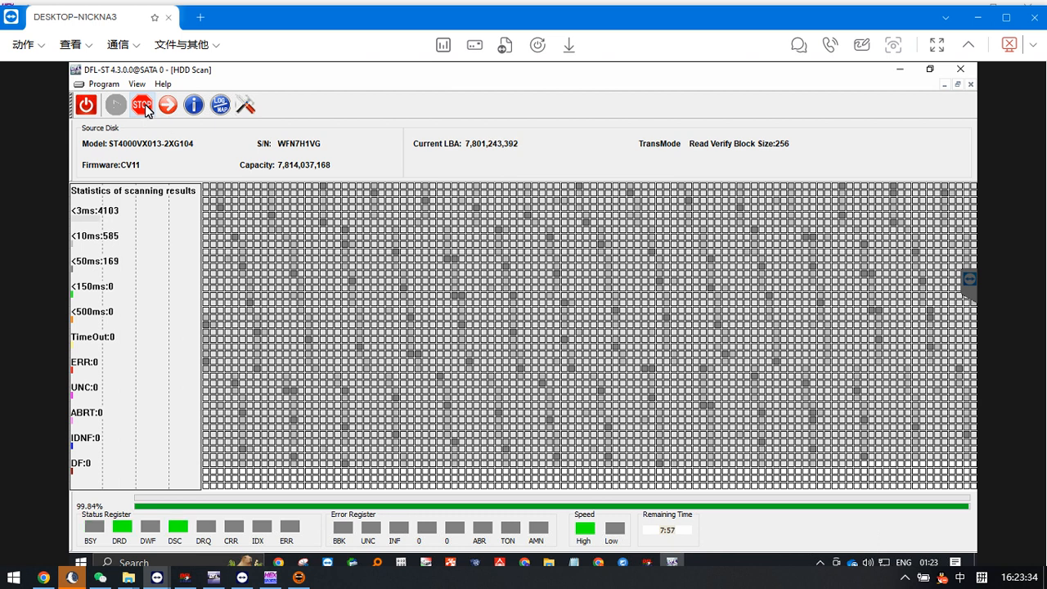
click(149, 107)
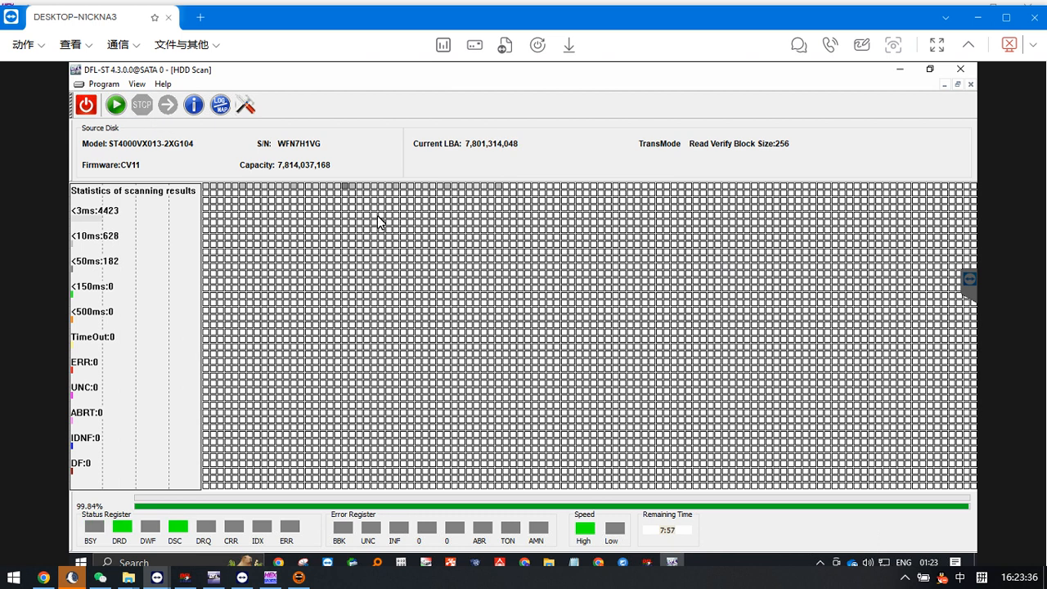
click(971, 84)
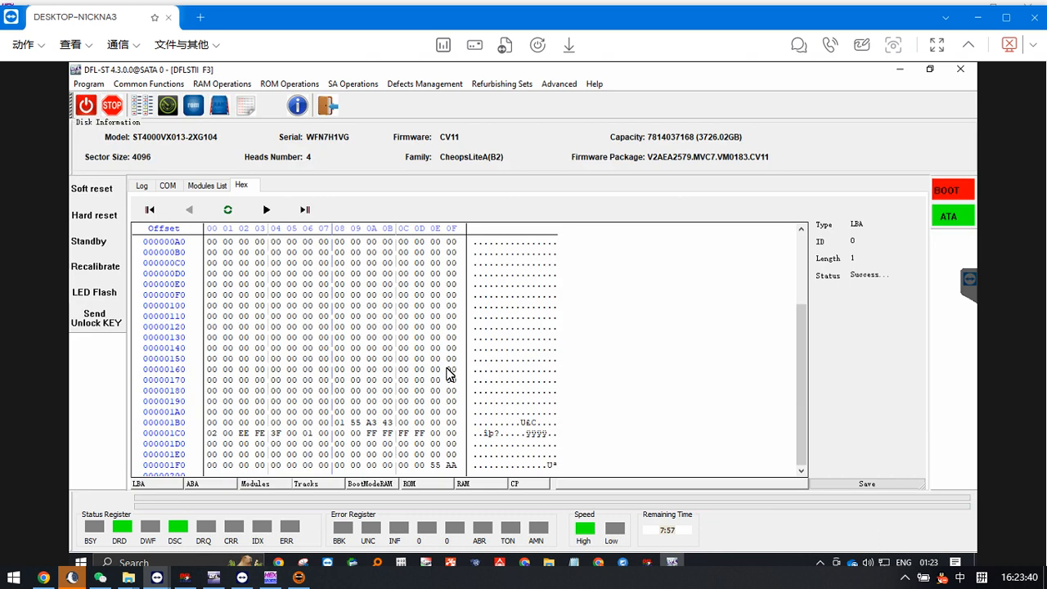
Bring up the DFL cPanel and launch the DDP data recovery module for SATA 0
click(646, 564)
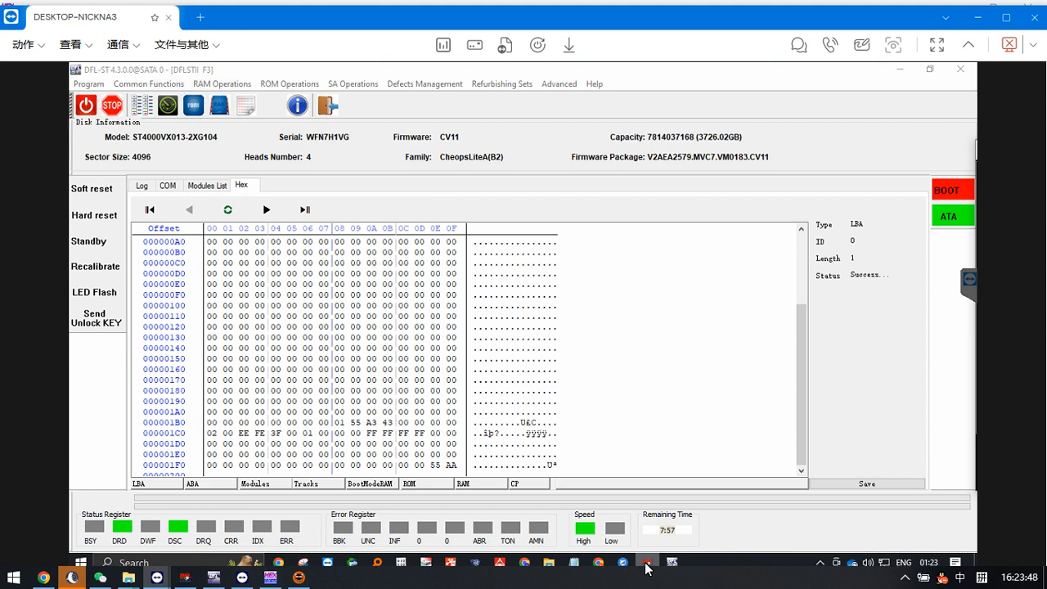
click(647, 564)
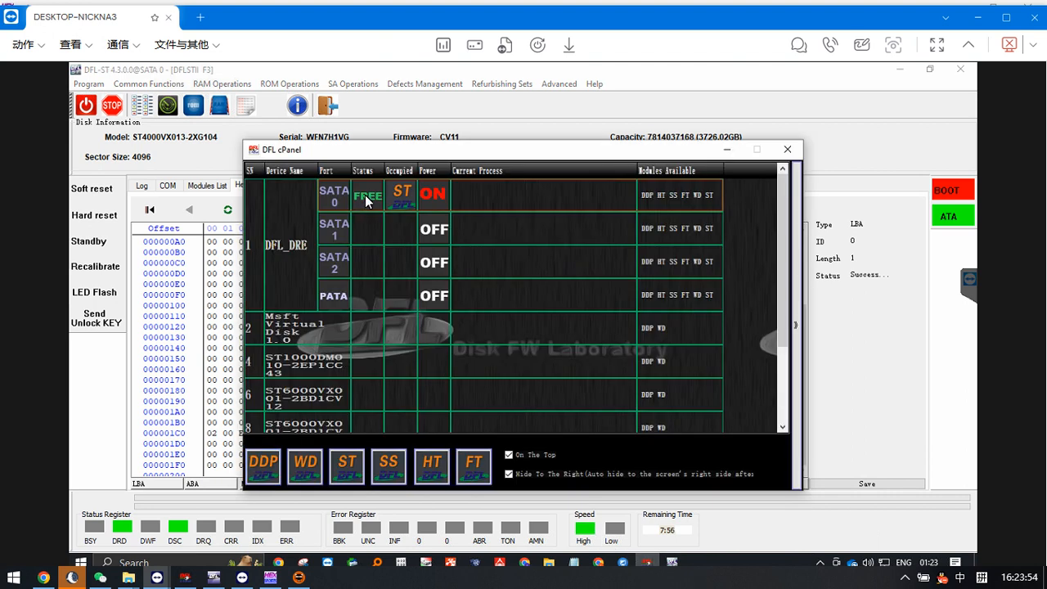
click(266, 463)
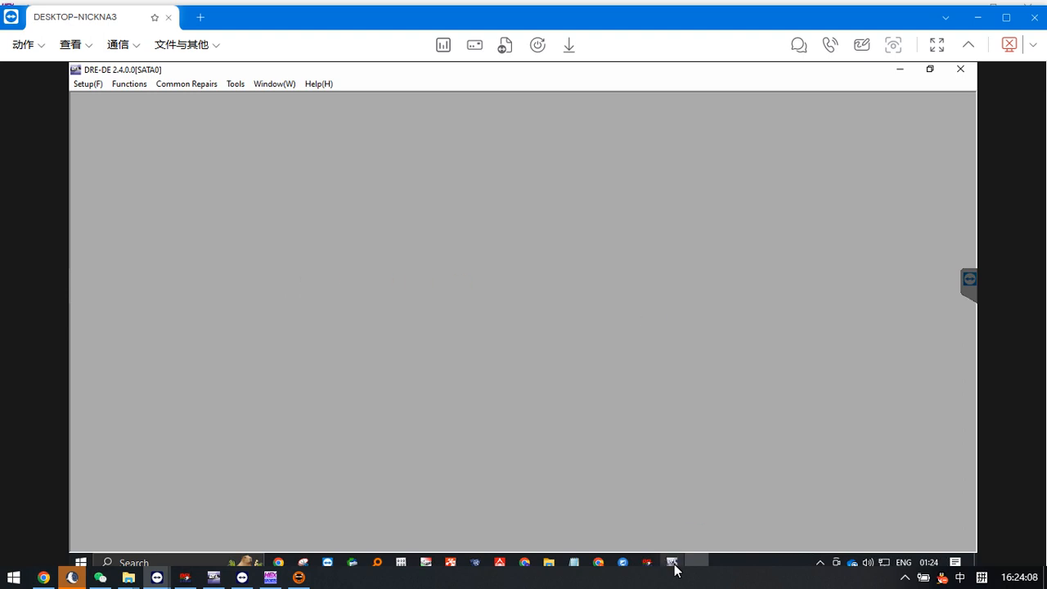
Check SATA 0 in the DFL cPanel, and minimize DFL-ST and the cPanel to work in the DRE-DE window
mouse_move(676, 565)
click(673, 563)
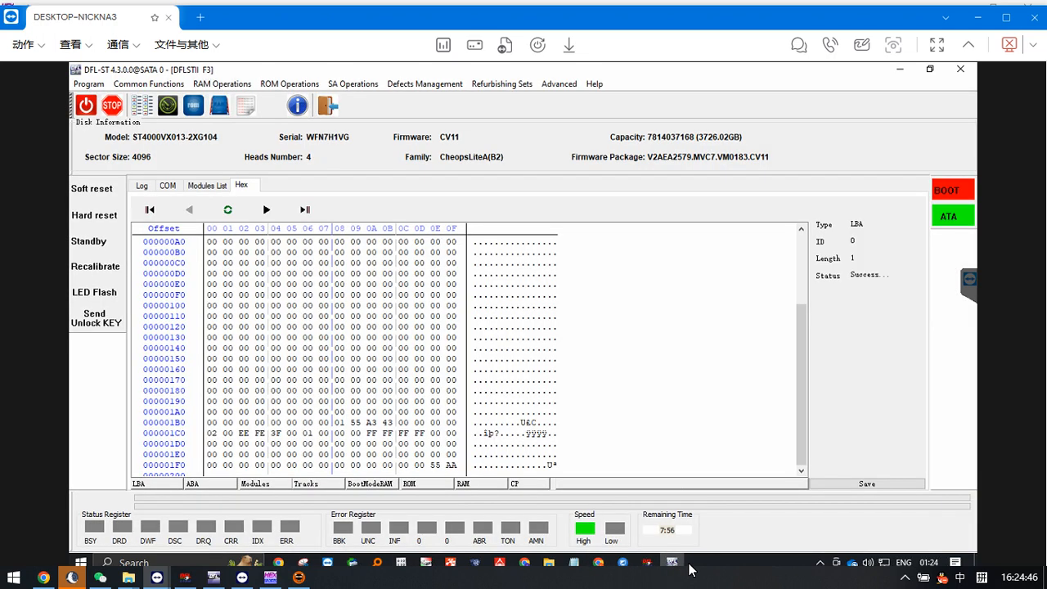
mouse_move(678, 568)
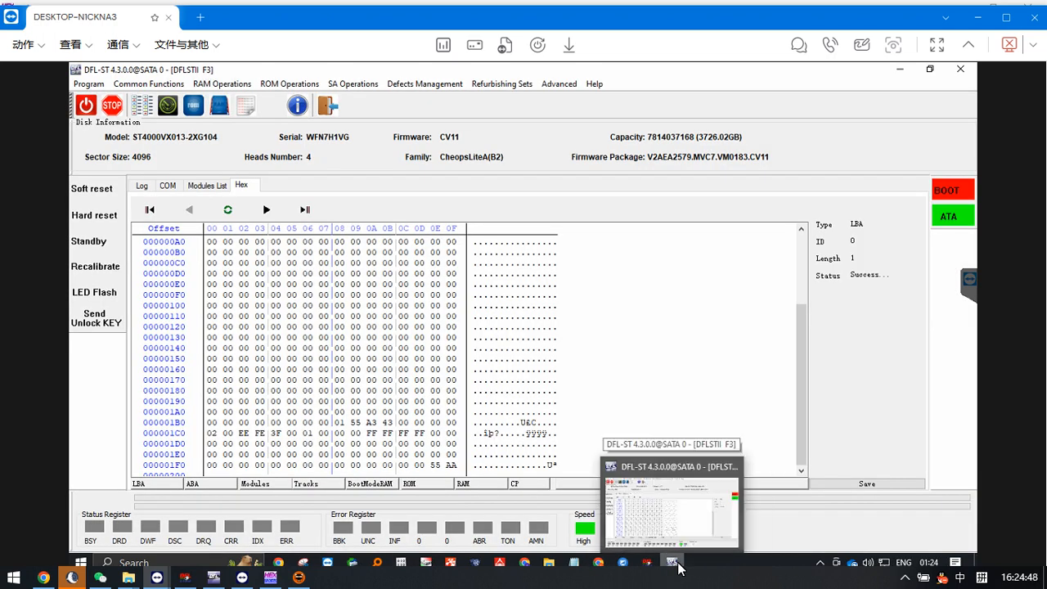
click(653, 562)
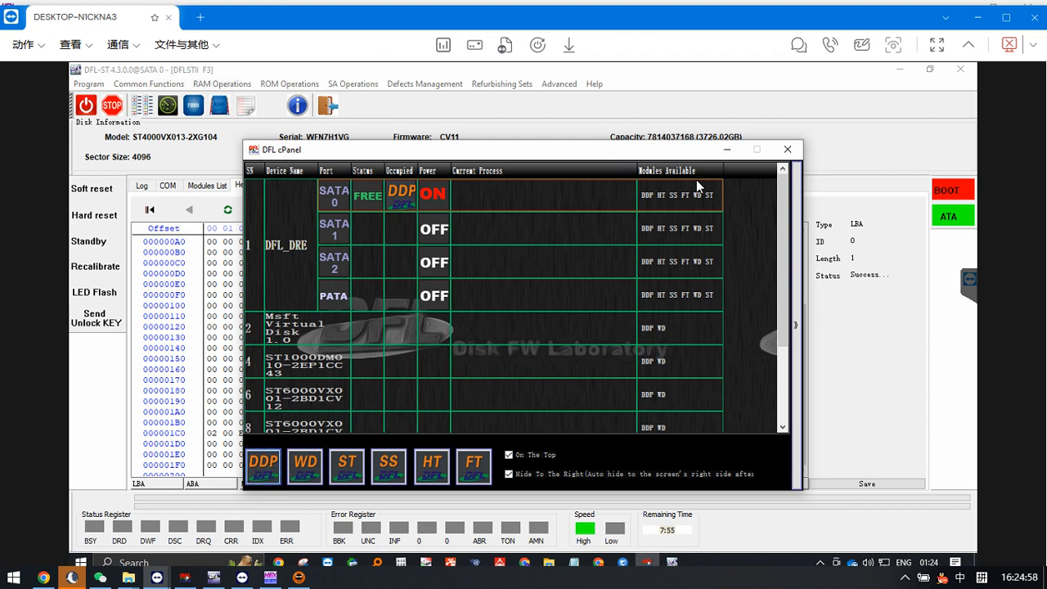
click(900, 71)
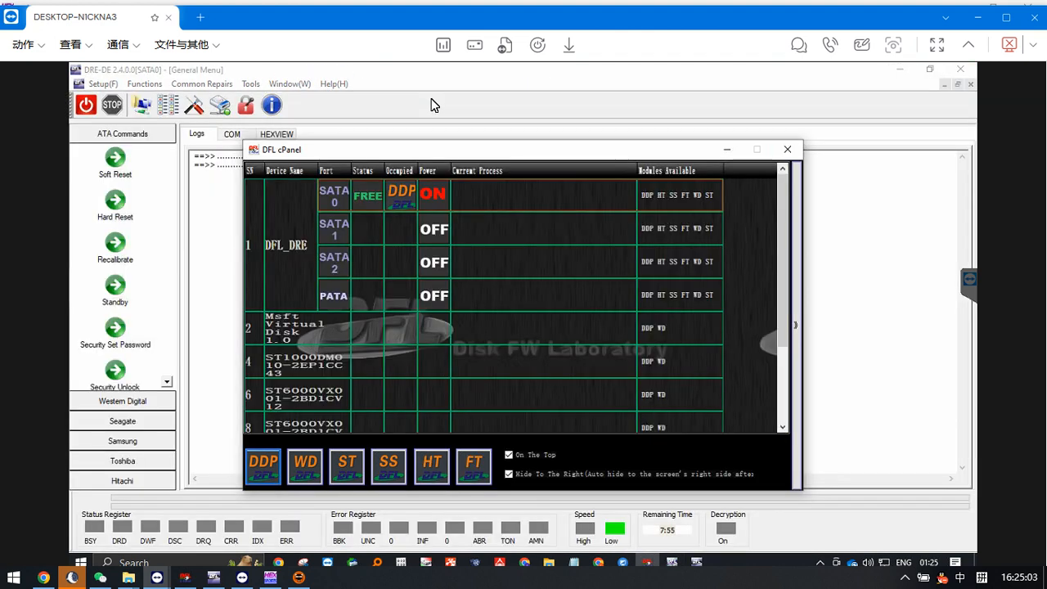
click(726, 151)
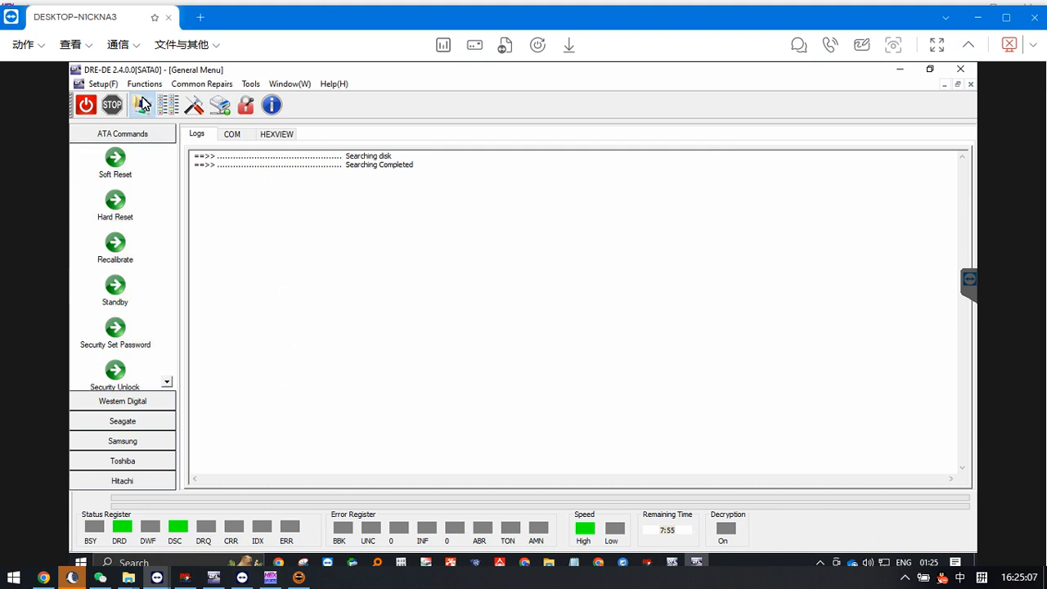
click(142, 105)
click(548, 226)
click(687, 427)
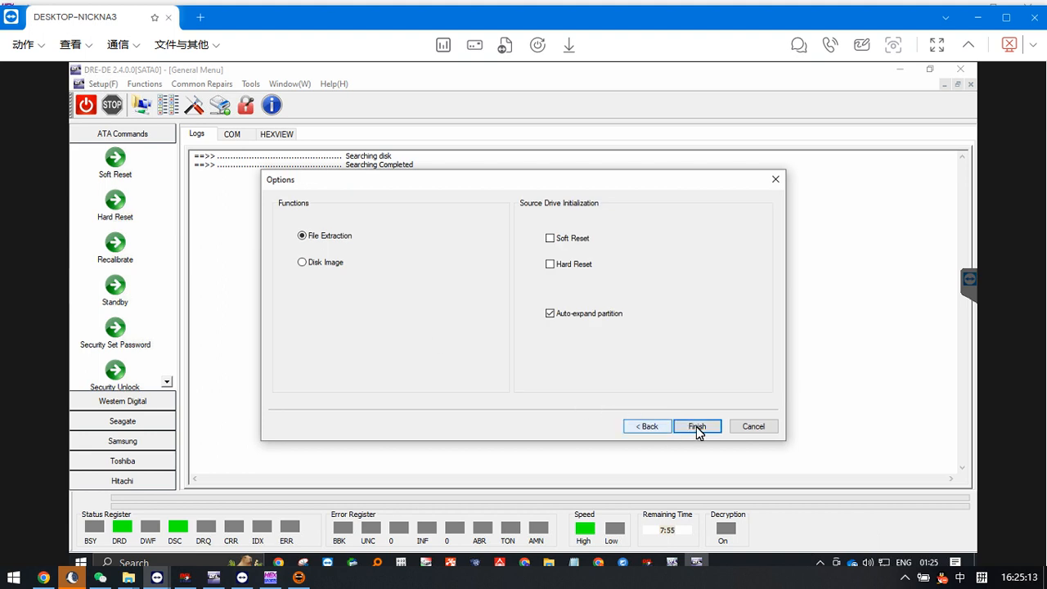
click(697, 428)
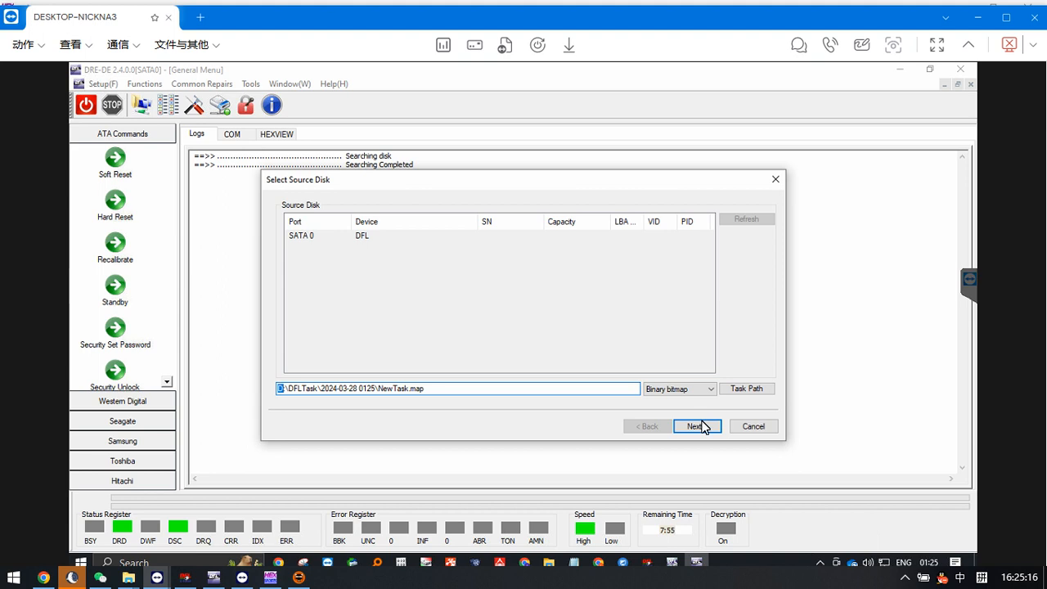
text(E)
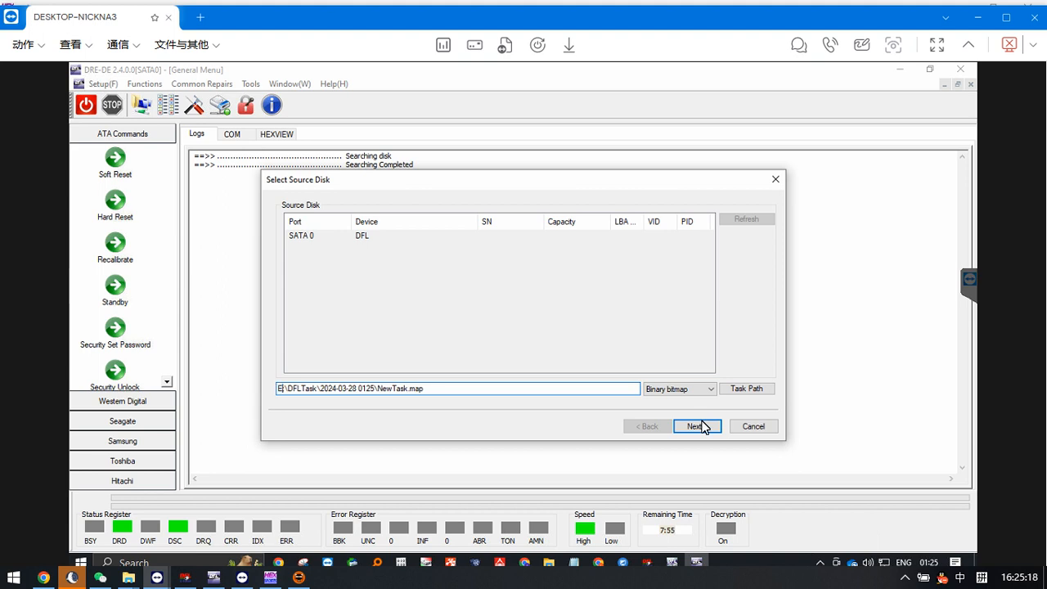
click(702, 422)
key(alt+b)
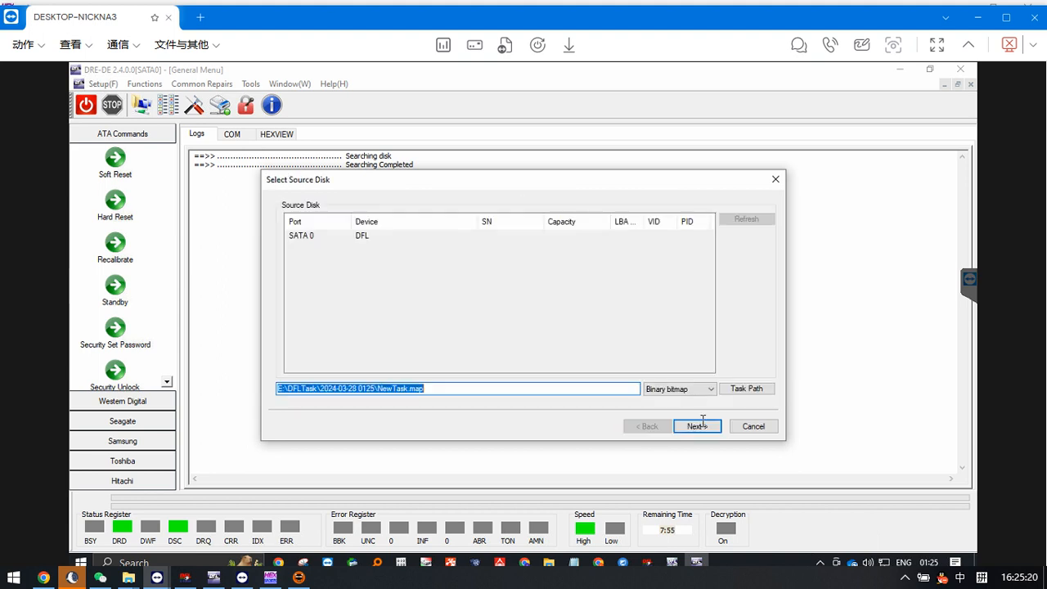
click(700, 426)
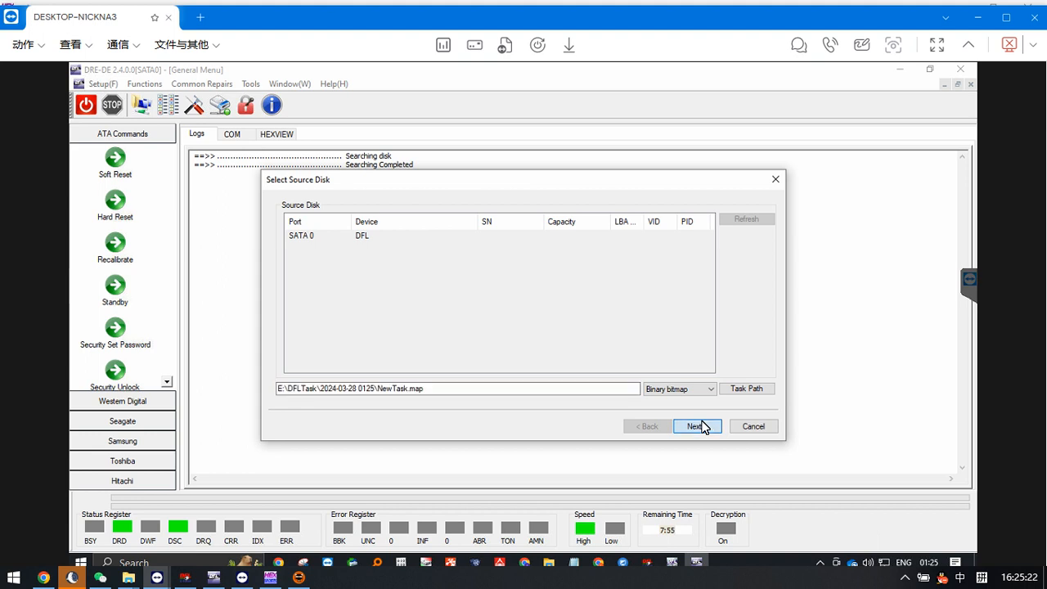
key(Return)
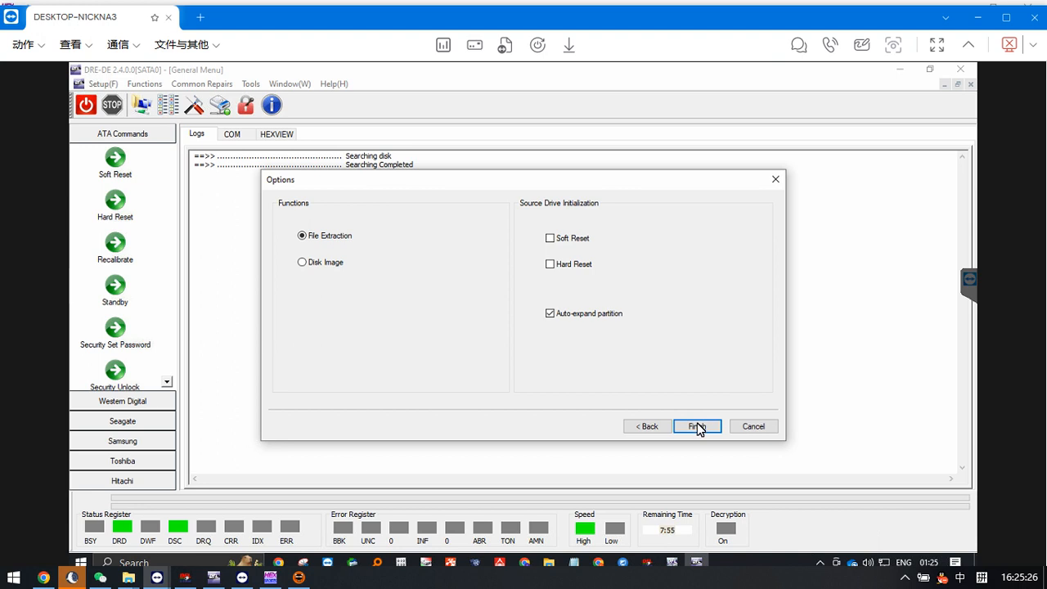
click(697, 427)
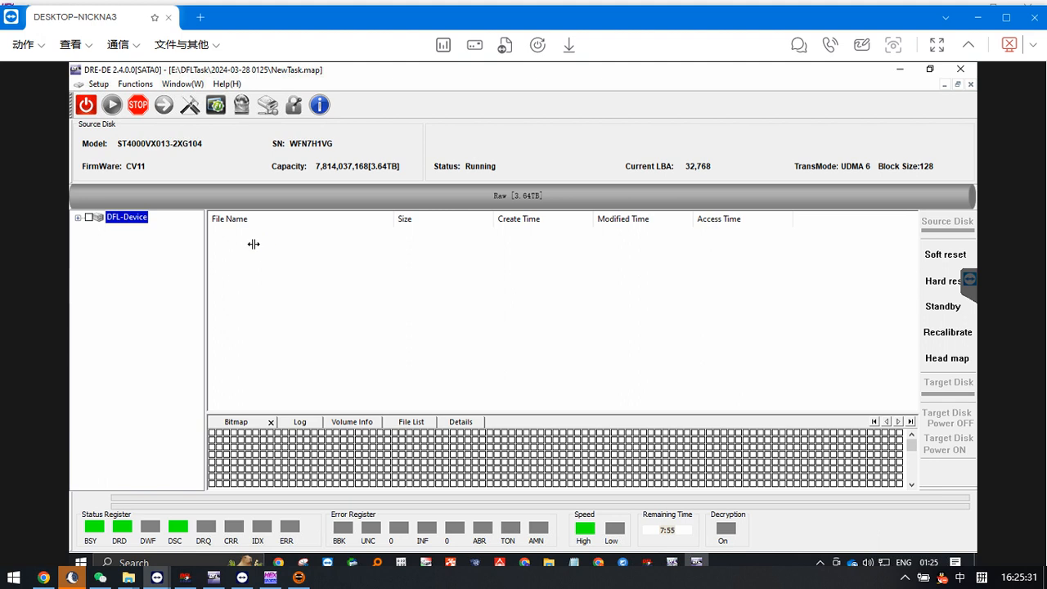
Show the task log in an enlarged pane and stop the running partition expansion
click(307, 423)
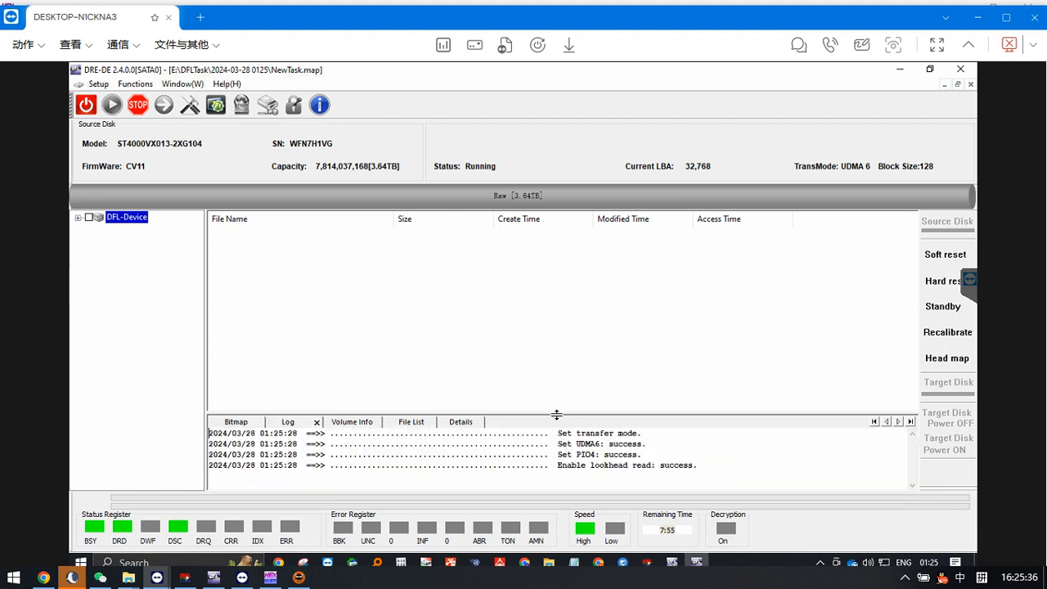
drag(557, 412, 540, 347)
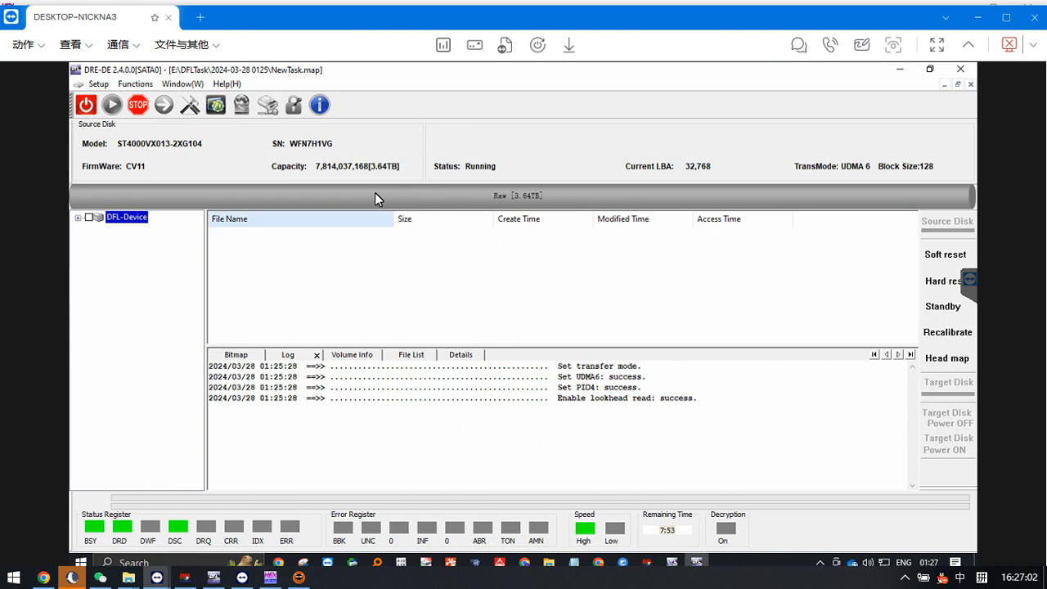
click(138, 106)
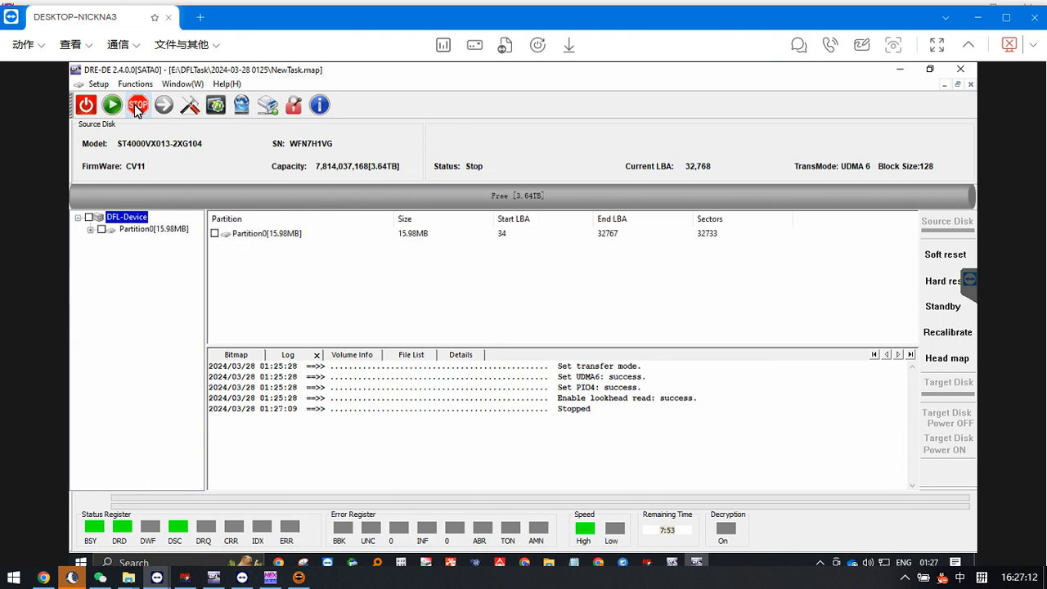
Refresh the DFL-Device node to read its partitions again, and stop the expansion
right_click(126, 221)
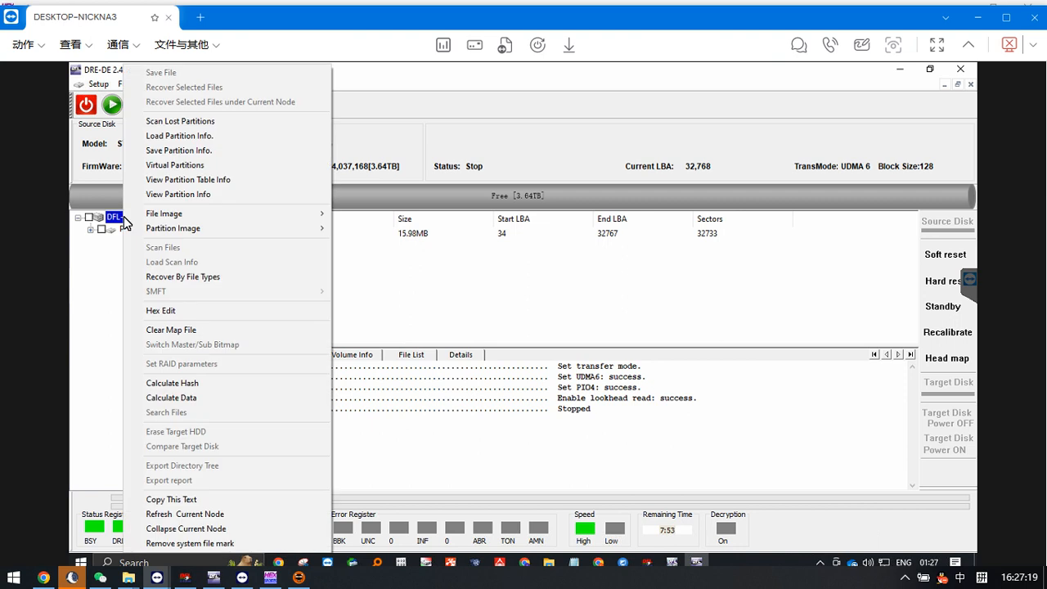
click(196, 516)
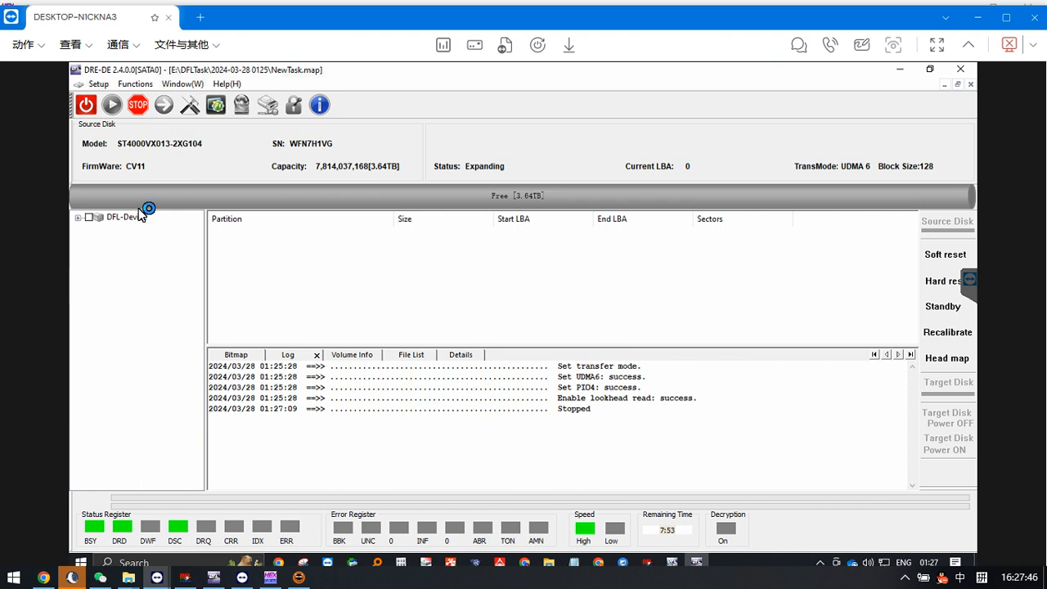
click(138, 105)
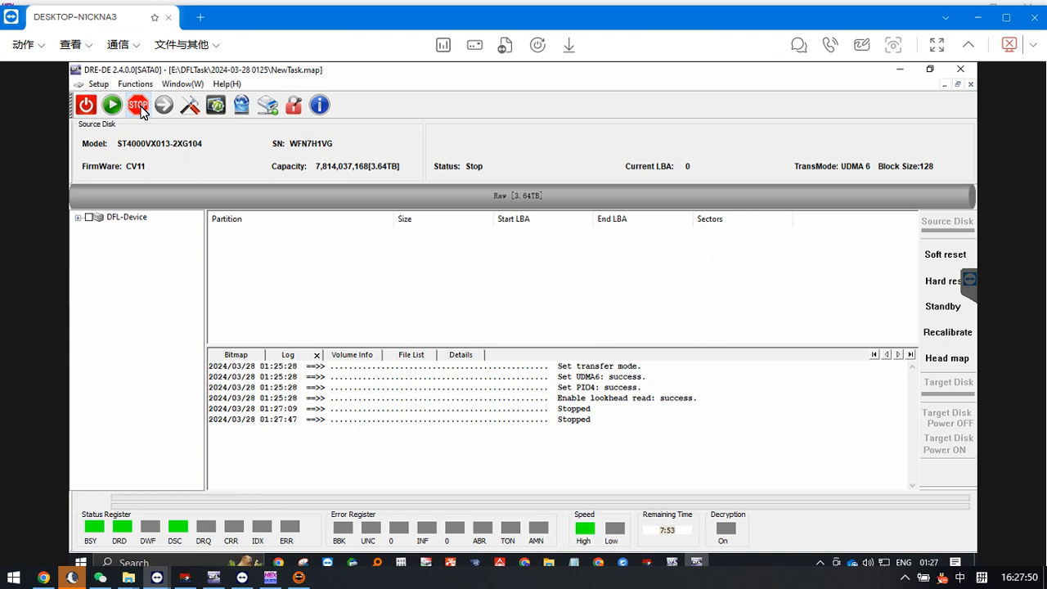
Soft reset and hard reset the drive from the General Menu window, and return to the NewTask.map task
click(181, 84)
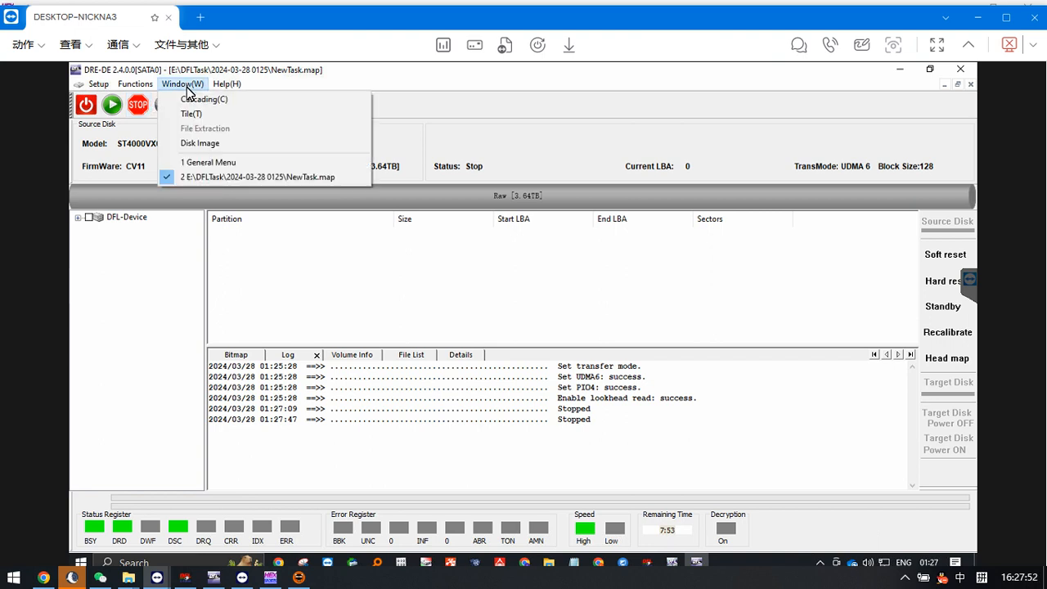
click(221, 161)
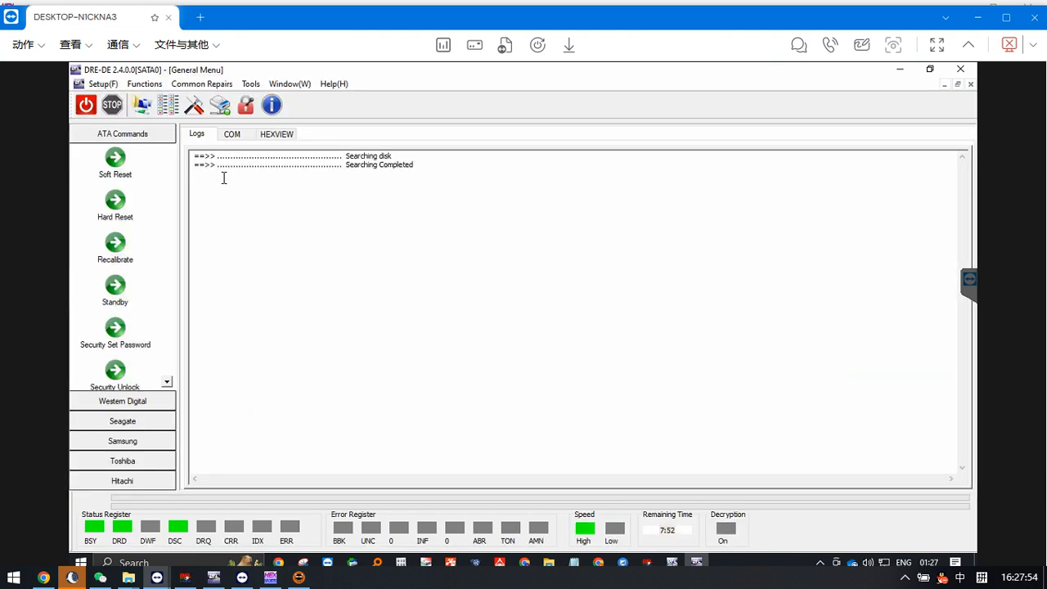
click(114, 166)
click(115, 203)
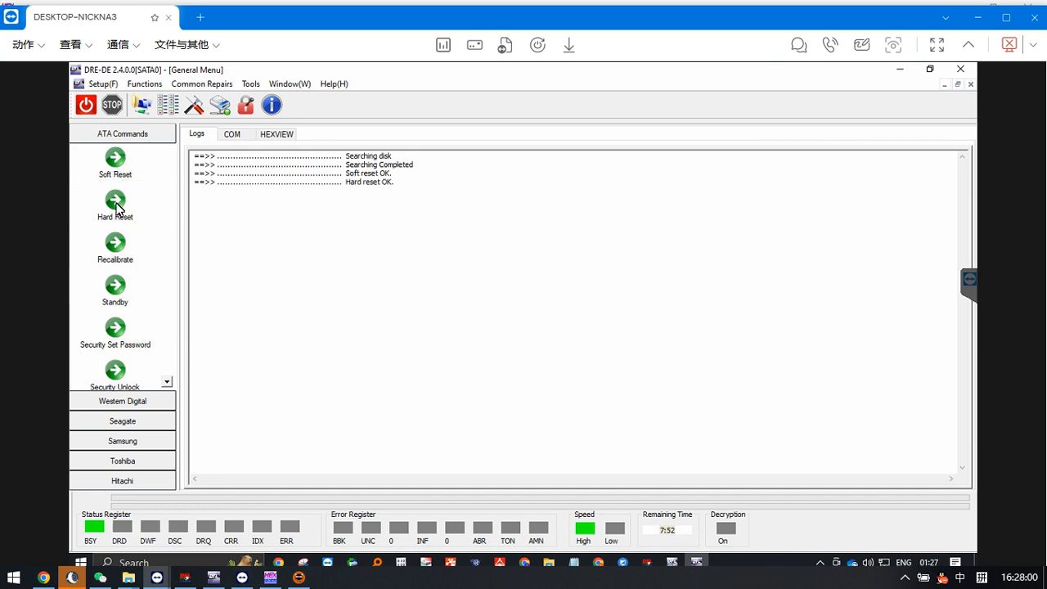
click(299, 86)
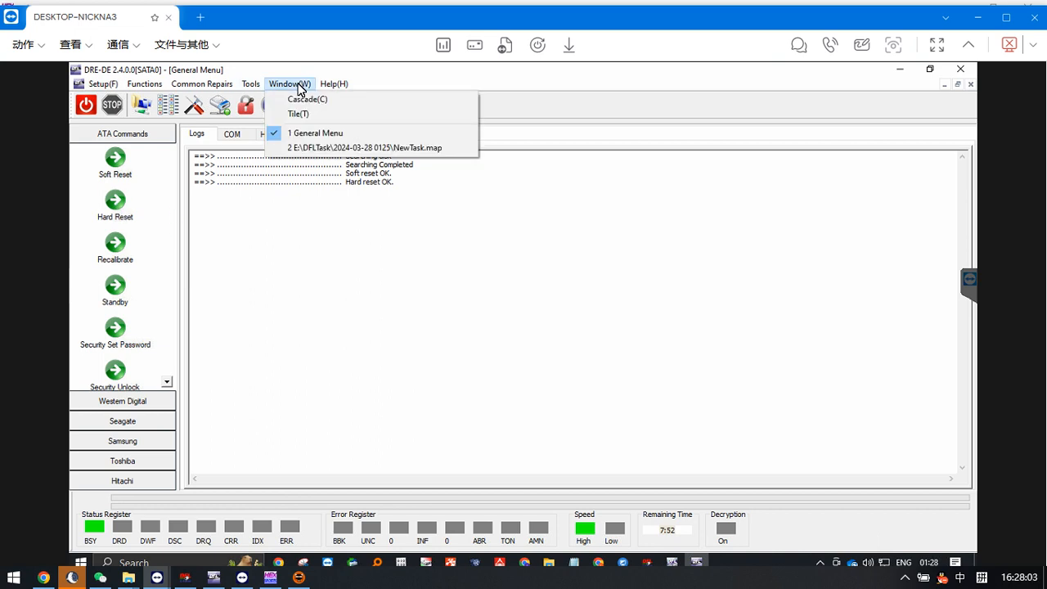
click(338, 149)
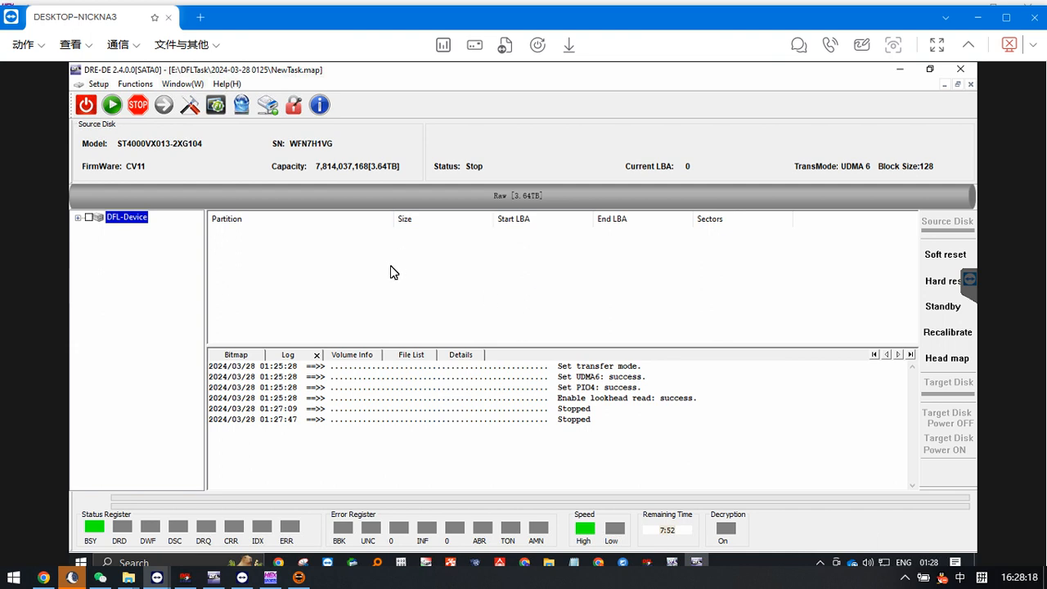
Switch to DFL-ST, power cycle the drive, send it the unlock key, and check its output in the COM terminal
click(671, 562)
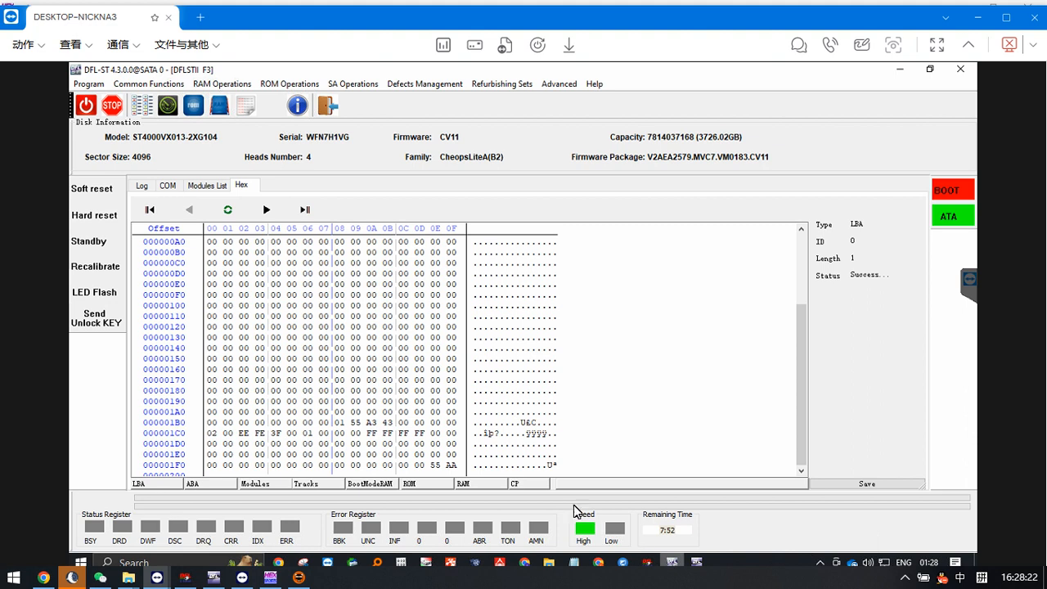
click(167, 186)
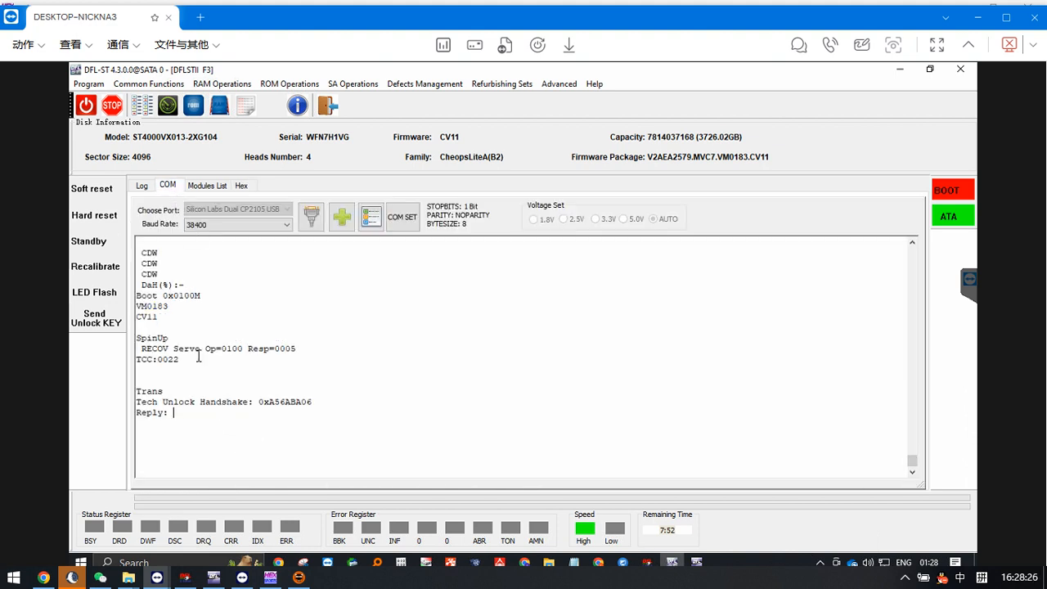
click(86, 107)
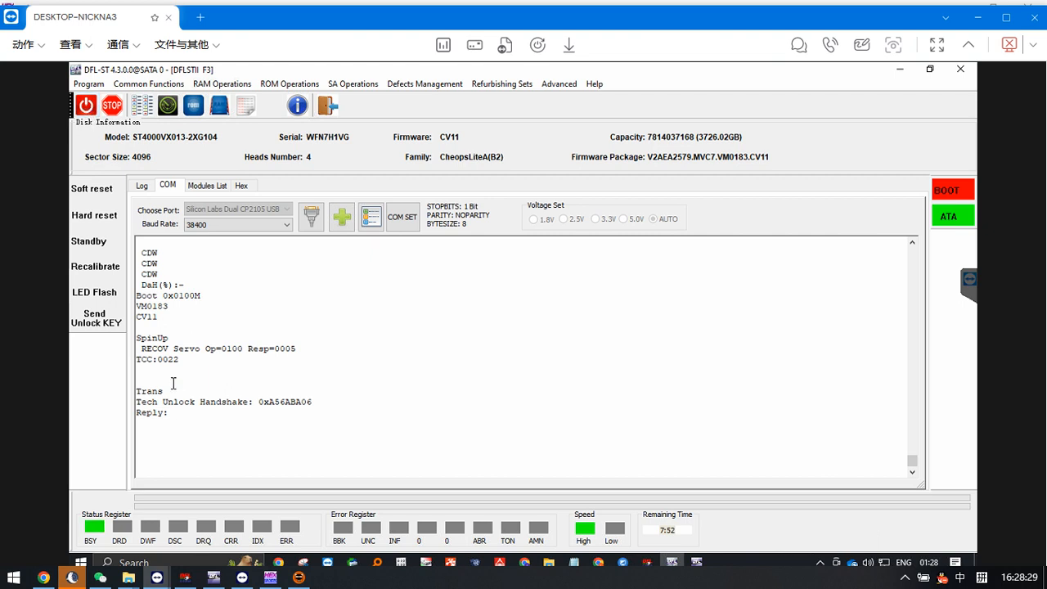
click(107, 325)
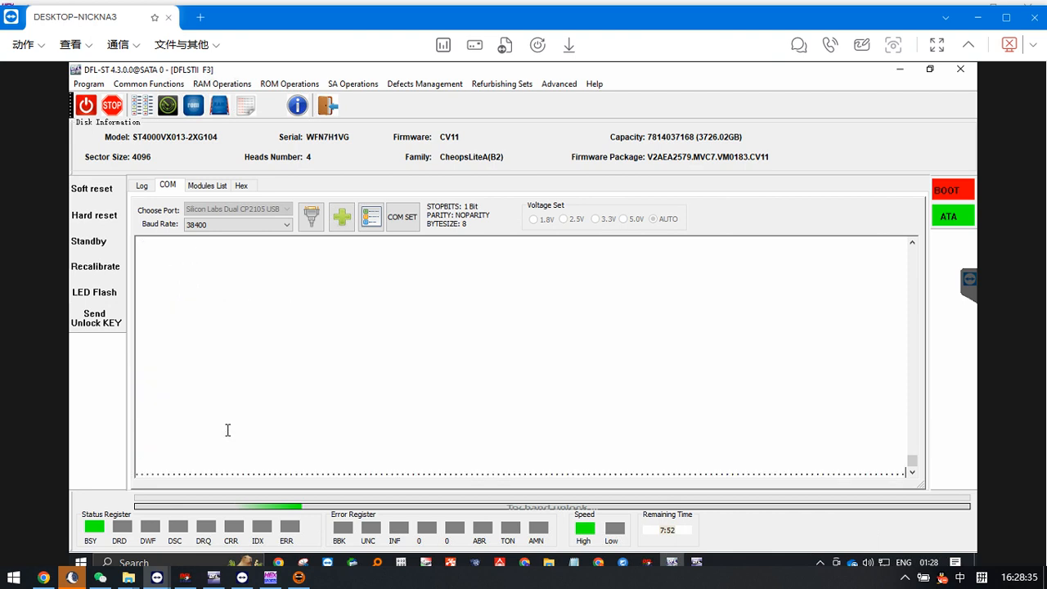
scroll(230, 427, up, 10)
click(227, 459)
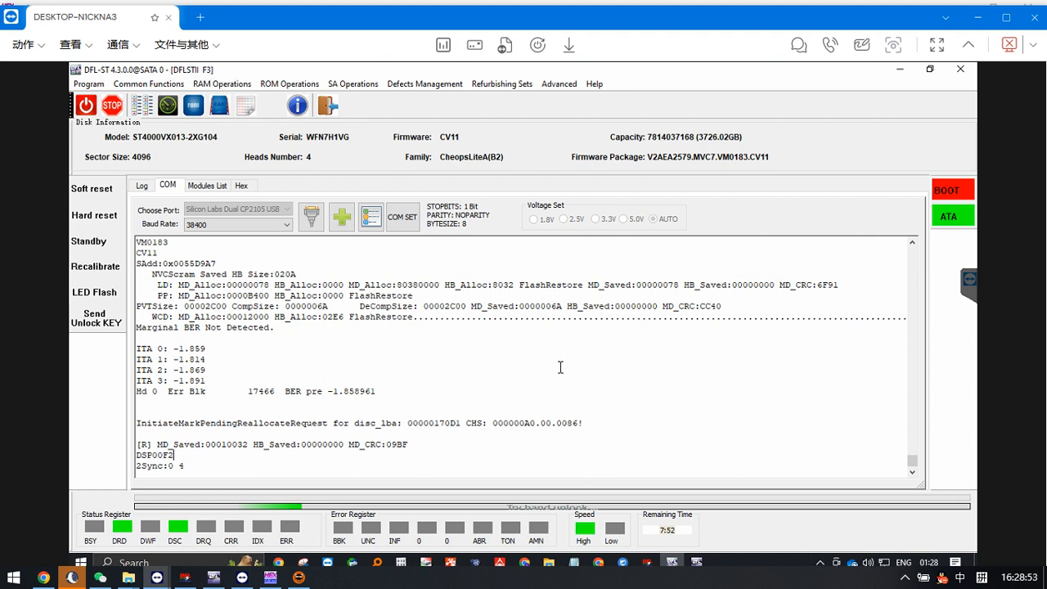
click(697, 563)
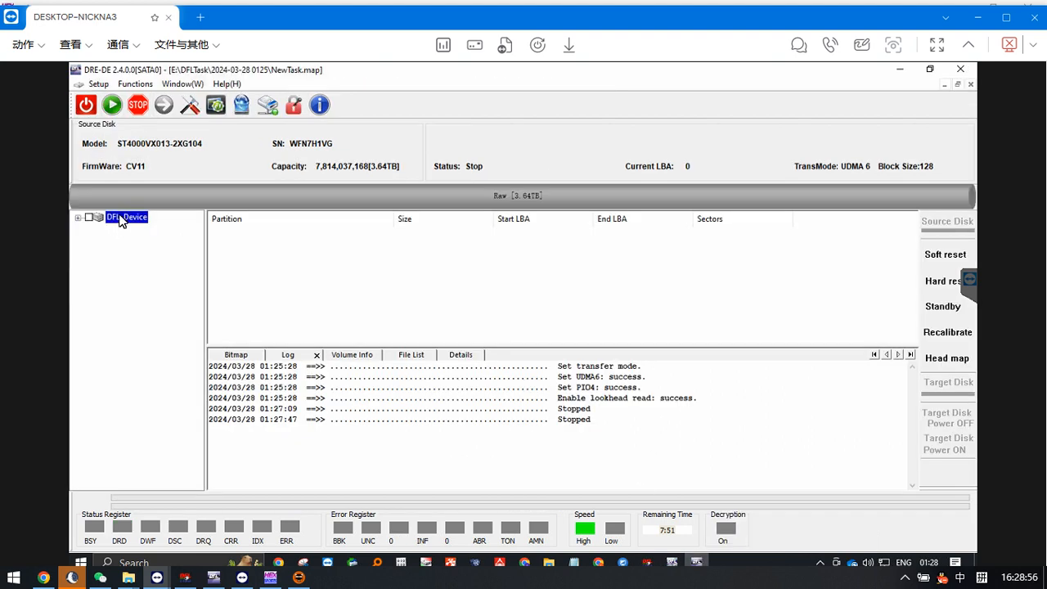
click(86, 105)
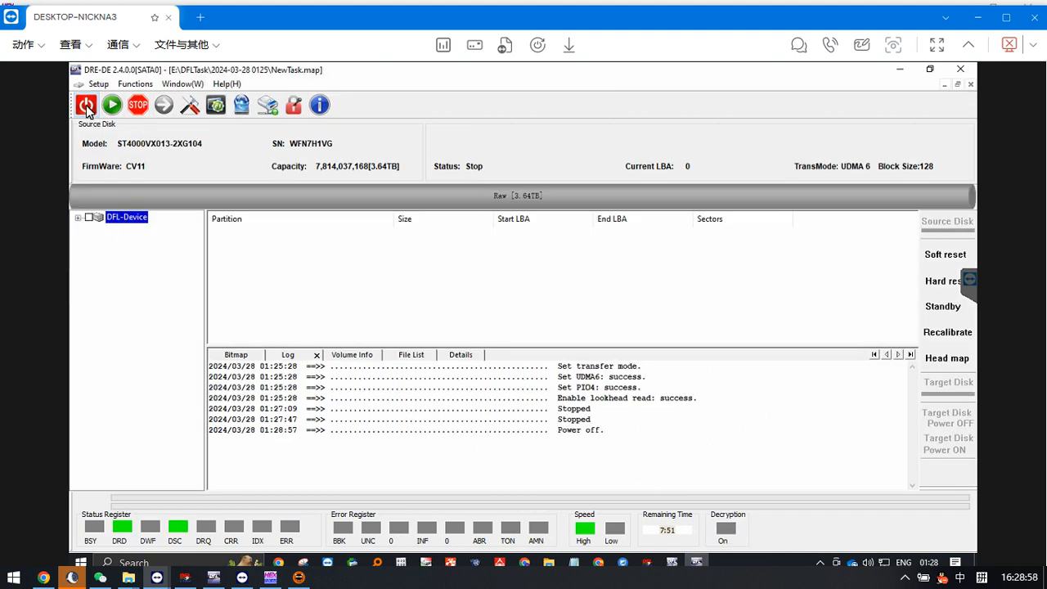
right_click(118, 220)
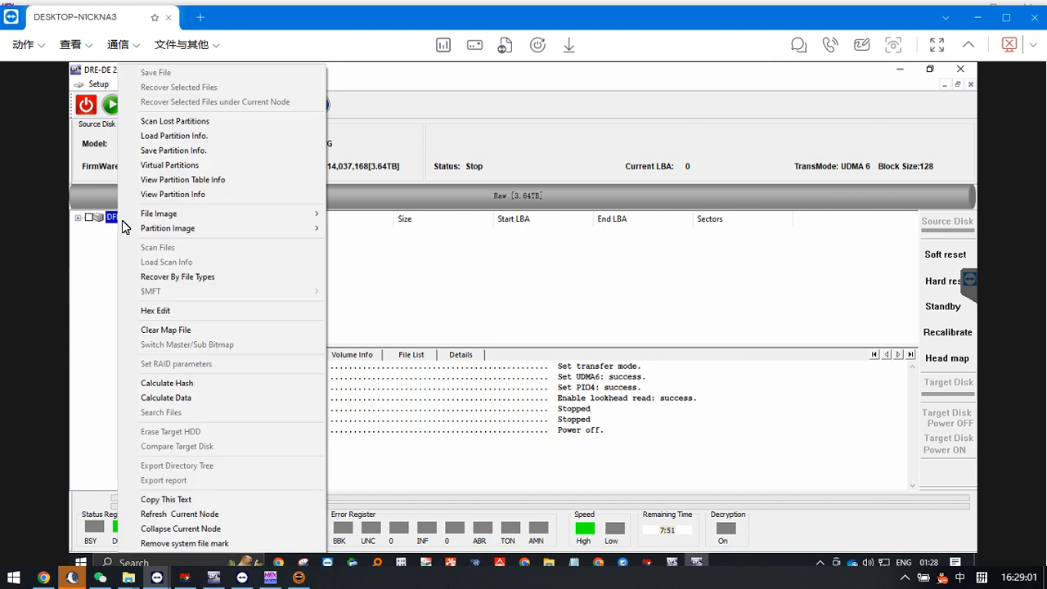
click(176, 125)
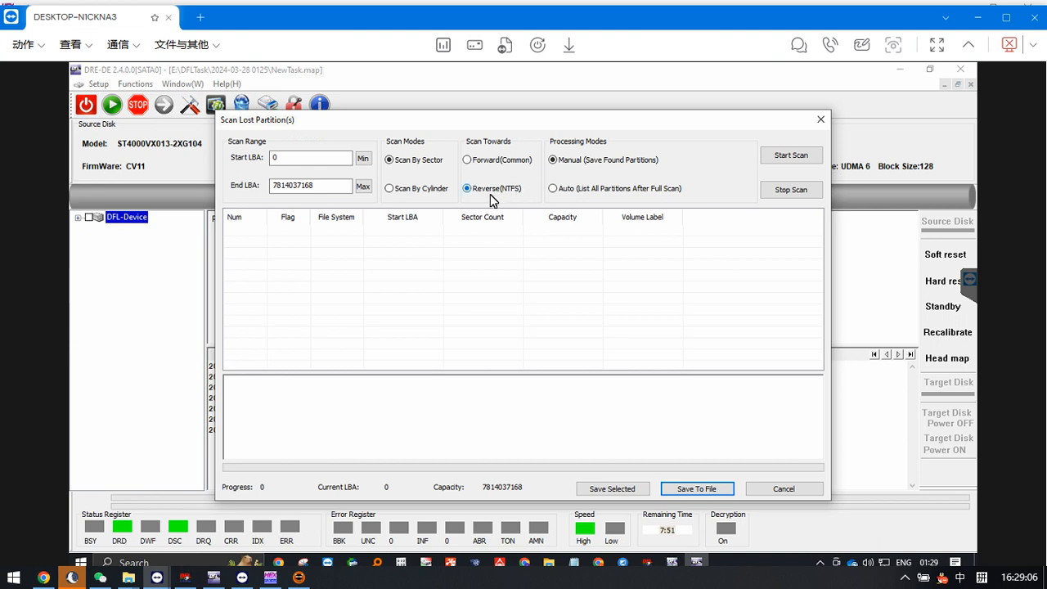
click(786, 158)
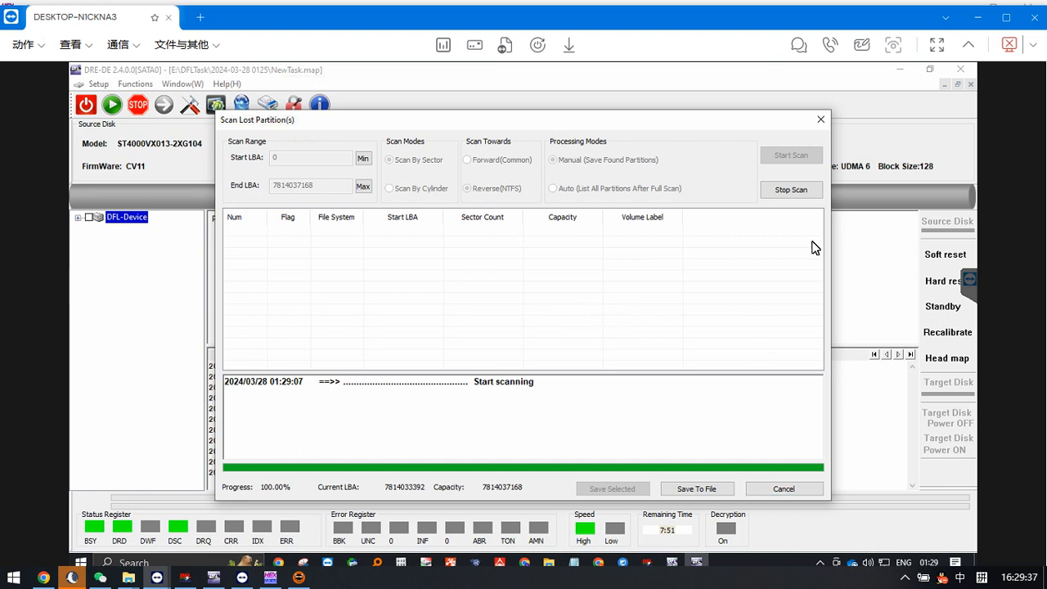
Stop the lost-partition scan and save the found NTFS partition to the task
click(795, 190)
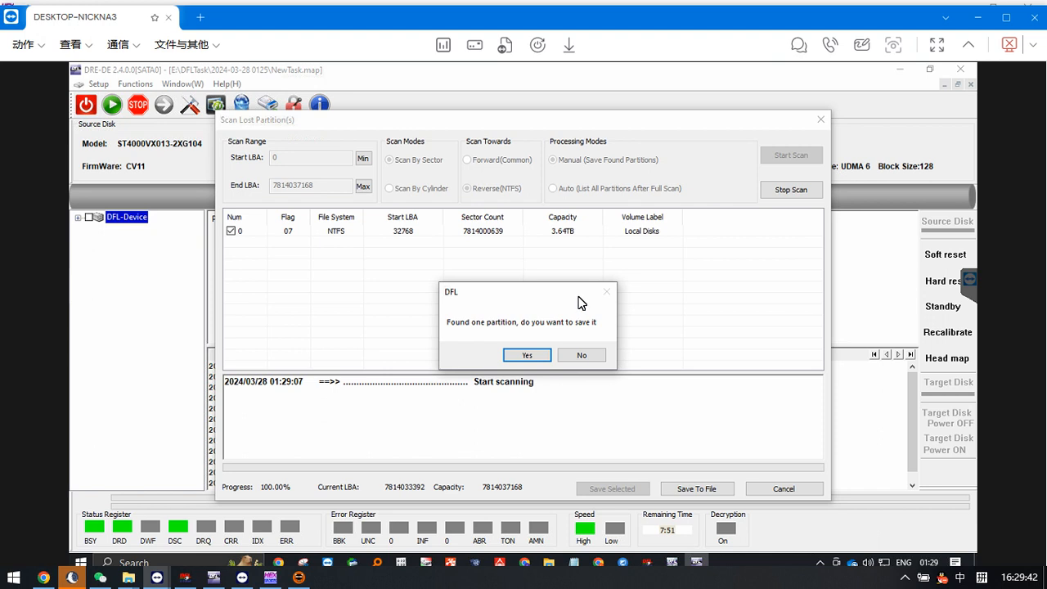
click(527, 357)
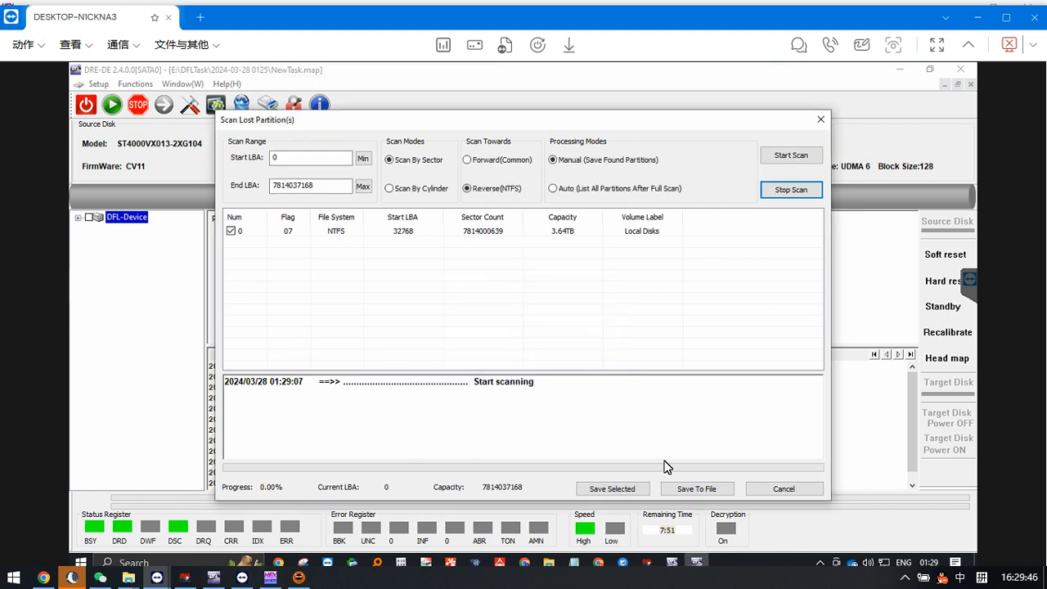
click(611, 489)
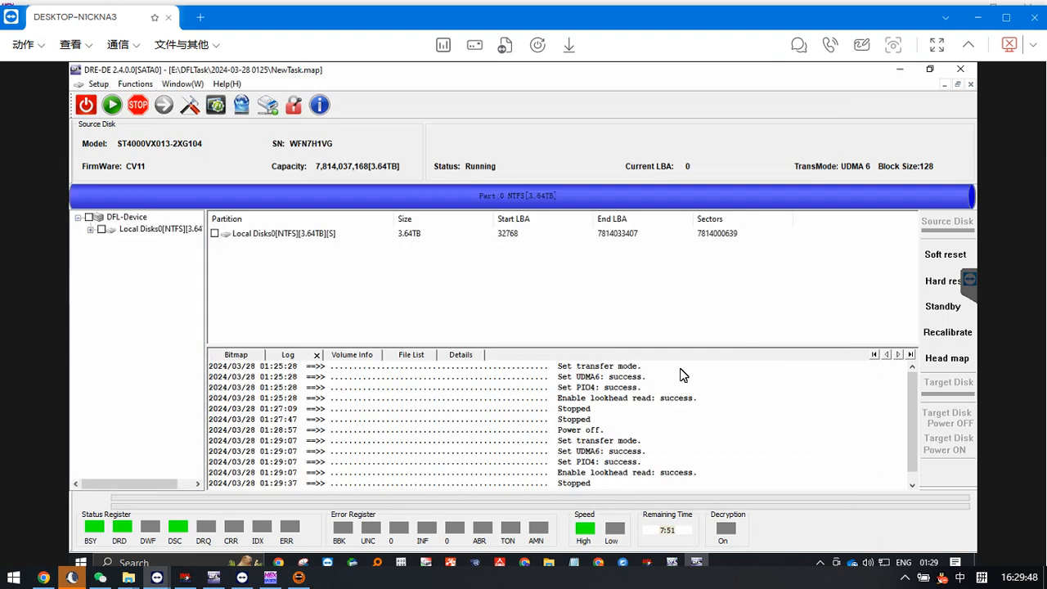
Try to expand the Local Disks0 NTFS partition in the device tree, and stop the expansion
click(162, 230)
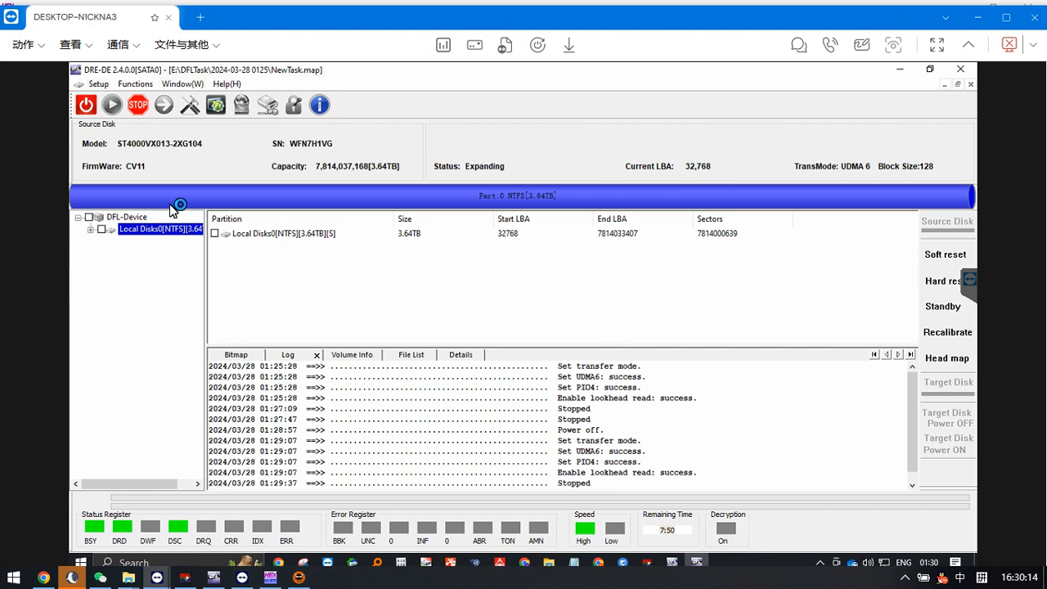
click(139, 107)
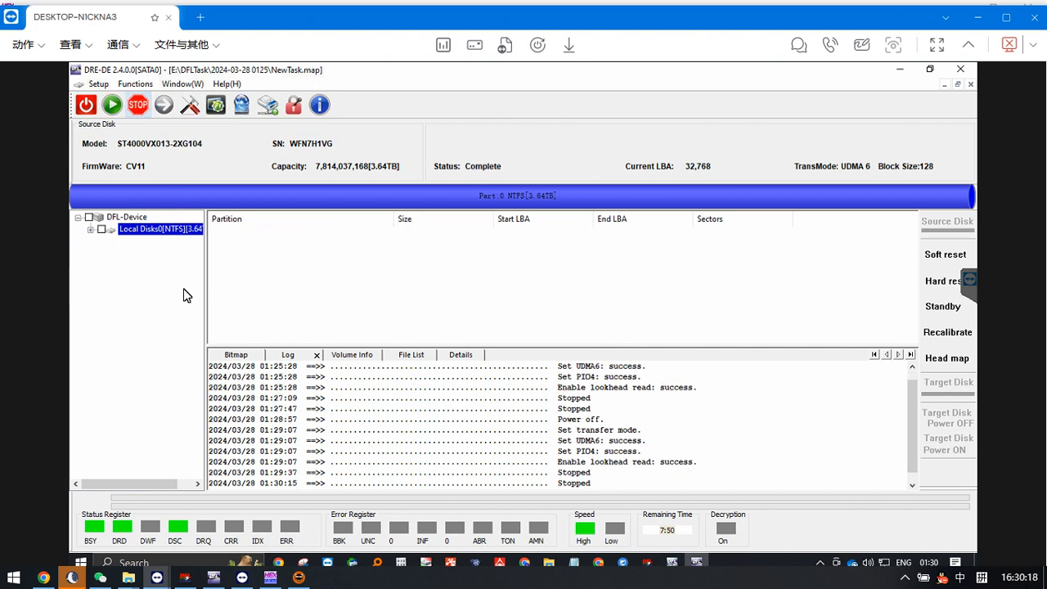
Soft reset the drive from the DRE-DE General Menu window, and again after switching to DFL-ST
click(184, 84)
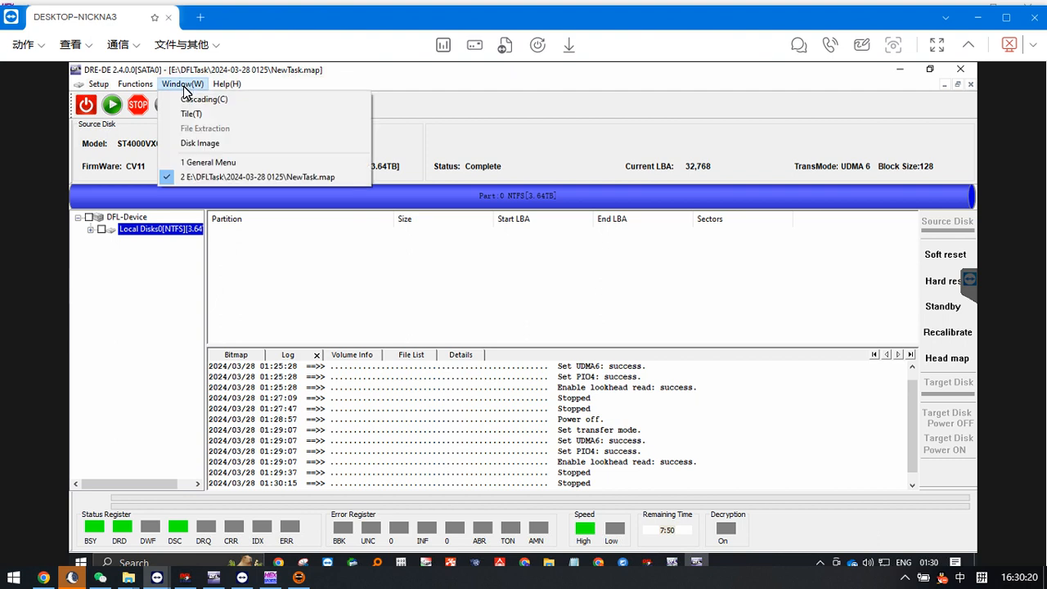
click(211, 163)
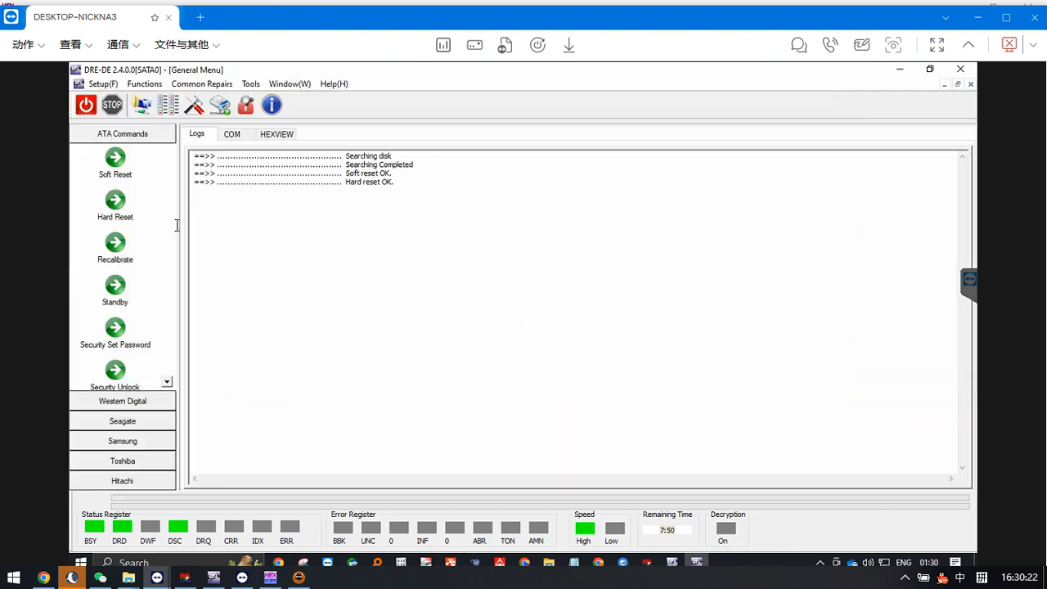
click(119, 164)
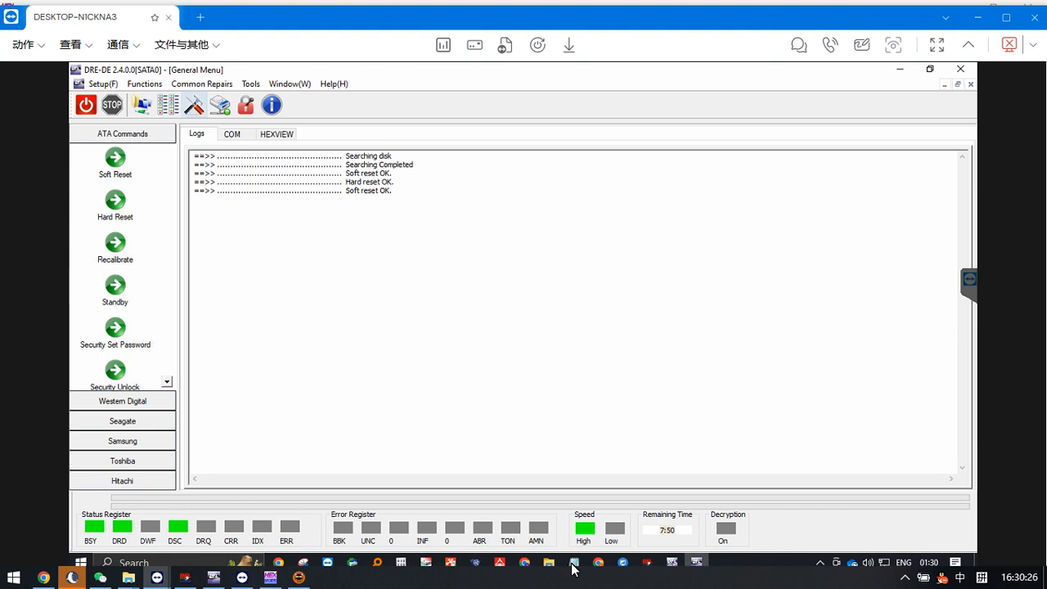
click(671, 563)
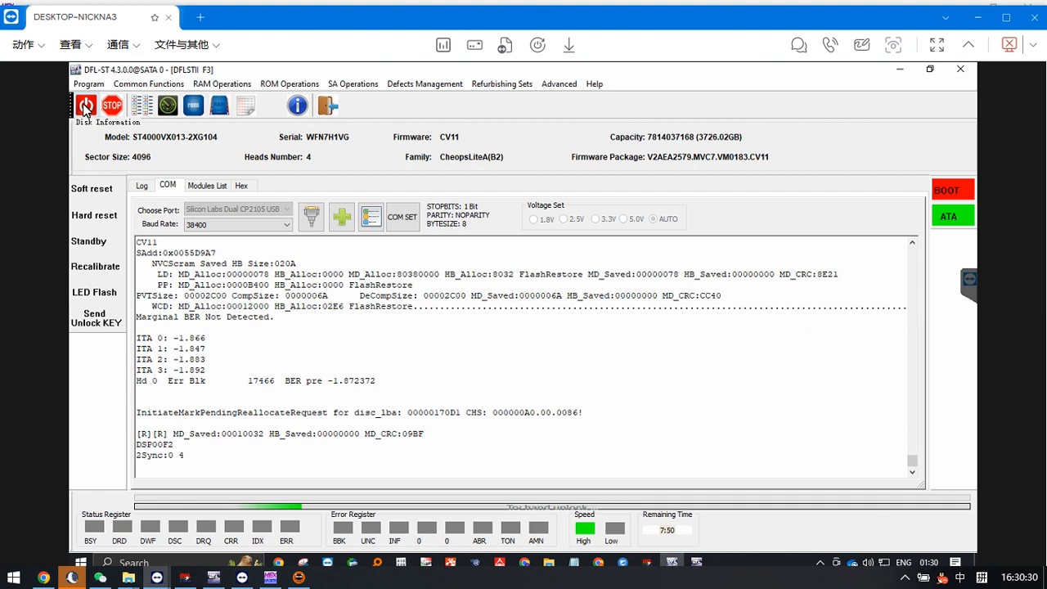
click(94, 189)
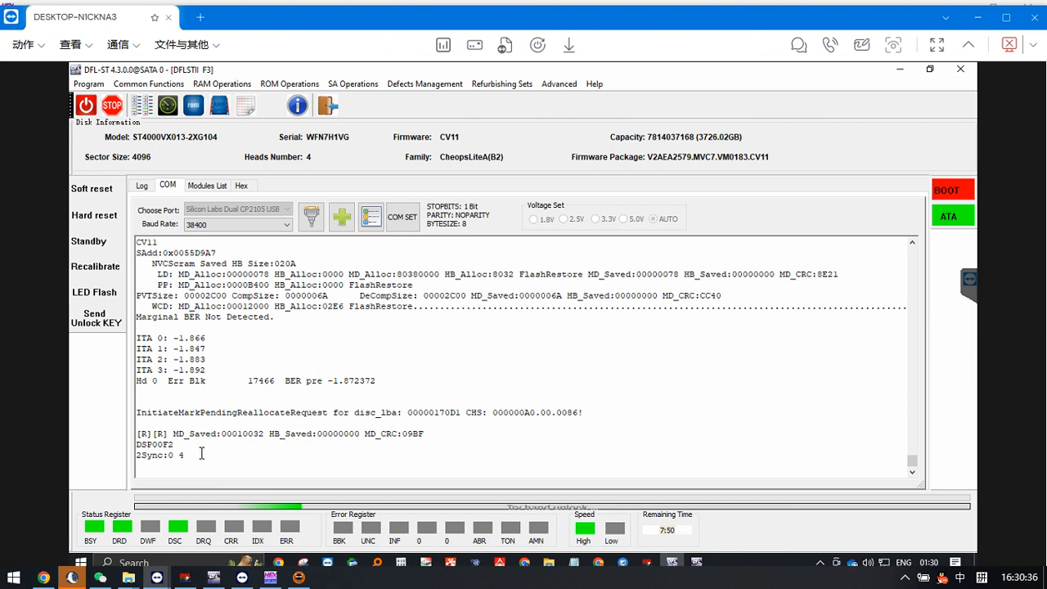
Try to get a response from the drive by sending Ctrl+Z repeatedly in the COM terminal
scroll(200, 454, up, 1)
key(ctrl+z)
key(ctrl+z)
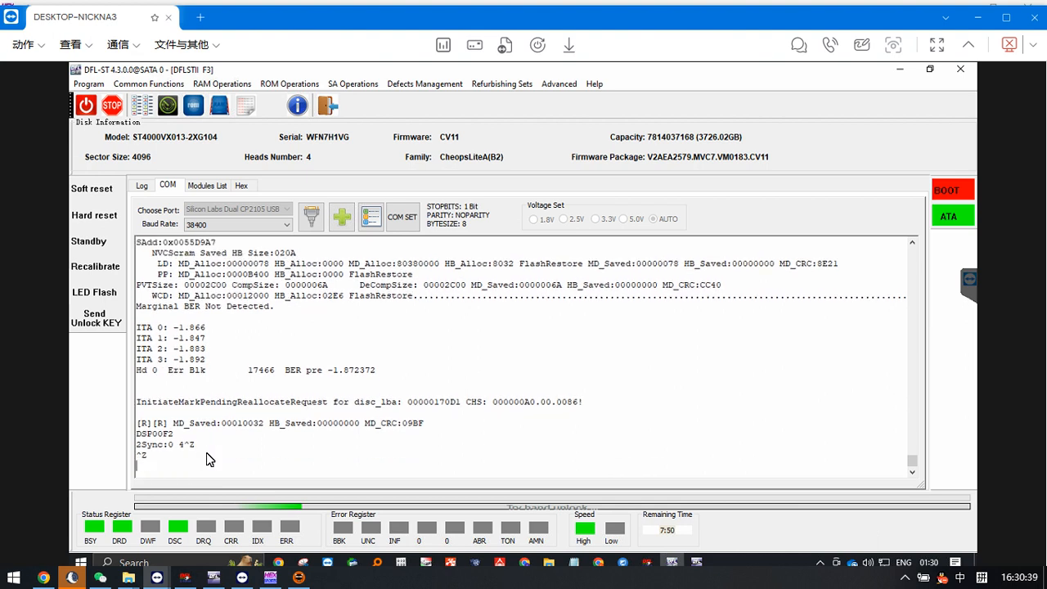
key(ctrl+z)
key(ctrl+z)
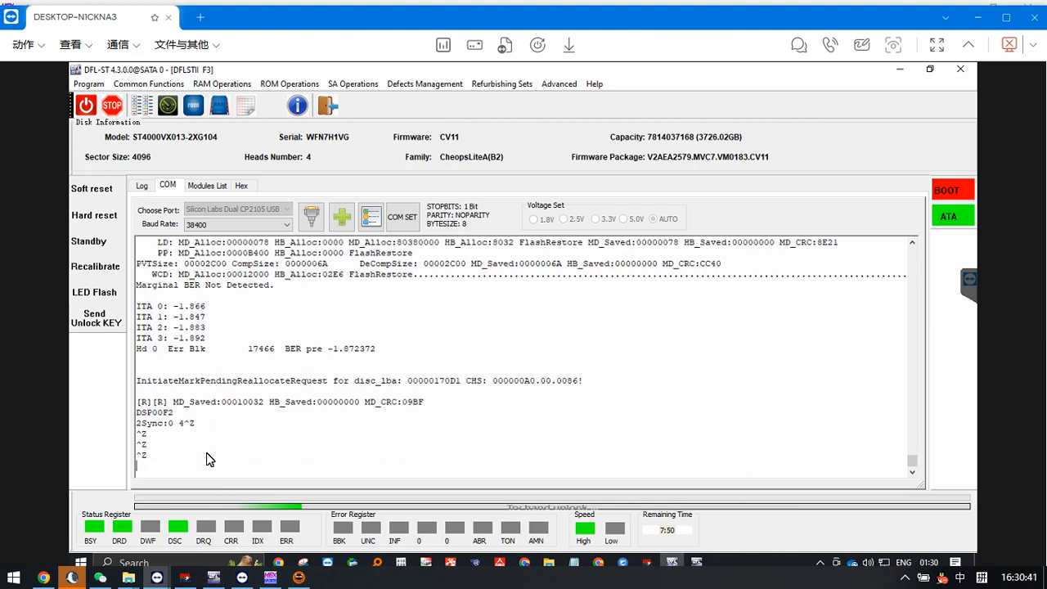
key(ctrl+z)
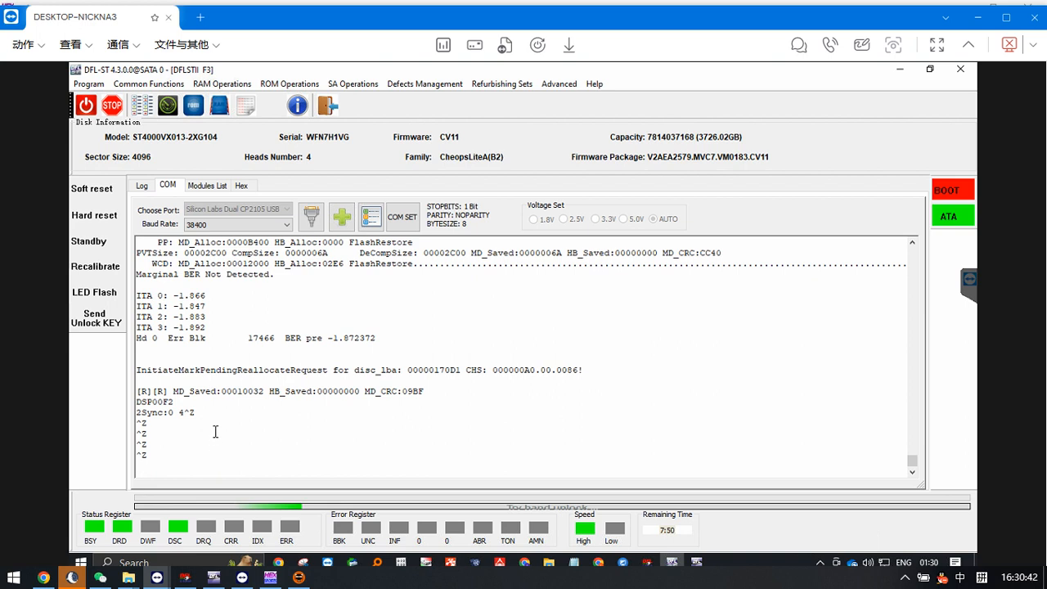
key(ctrl+z)
Clear the COM terminal output and send the unlock key to the drive
right_click(235, 300)
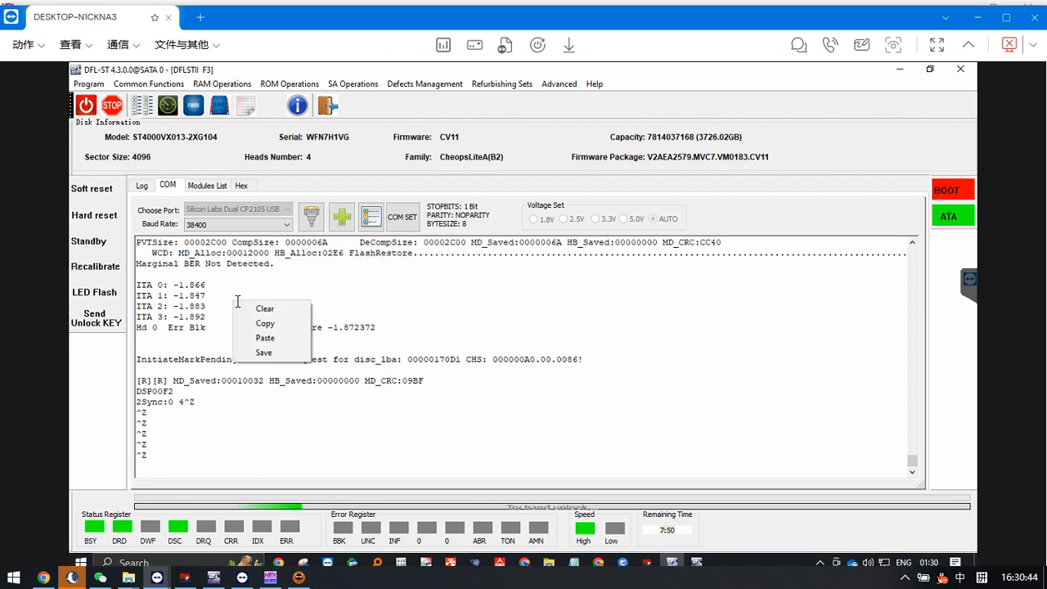
click(262, 308)
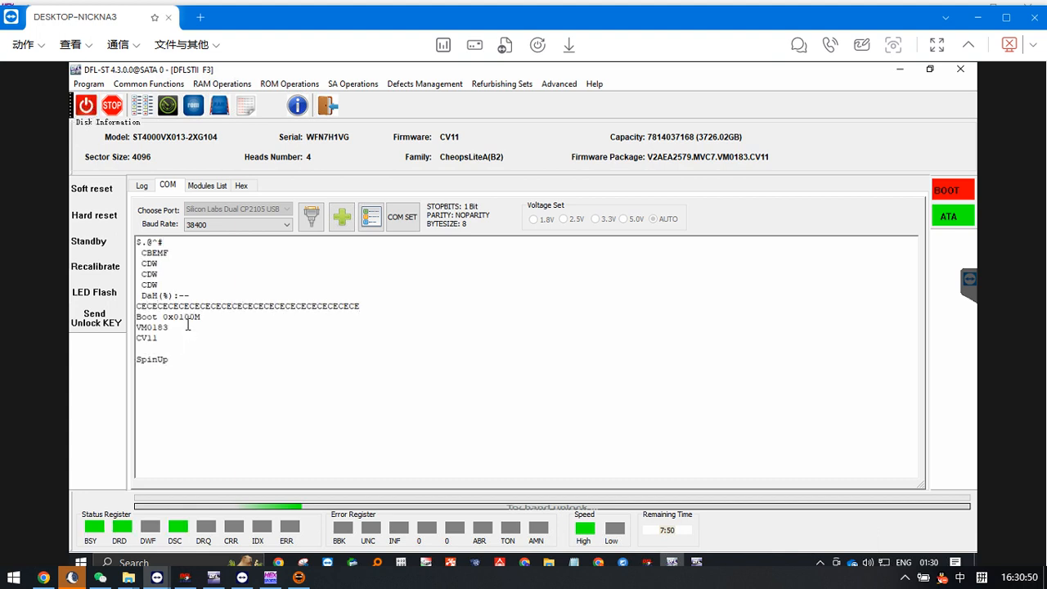
click(97, 322)
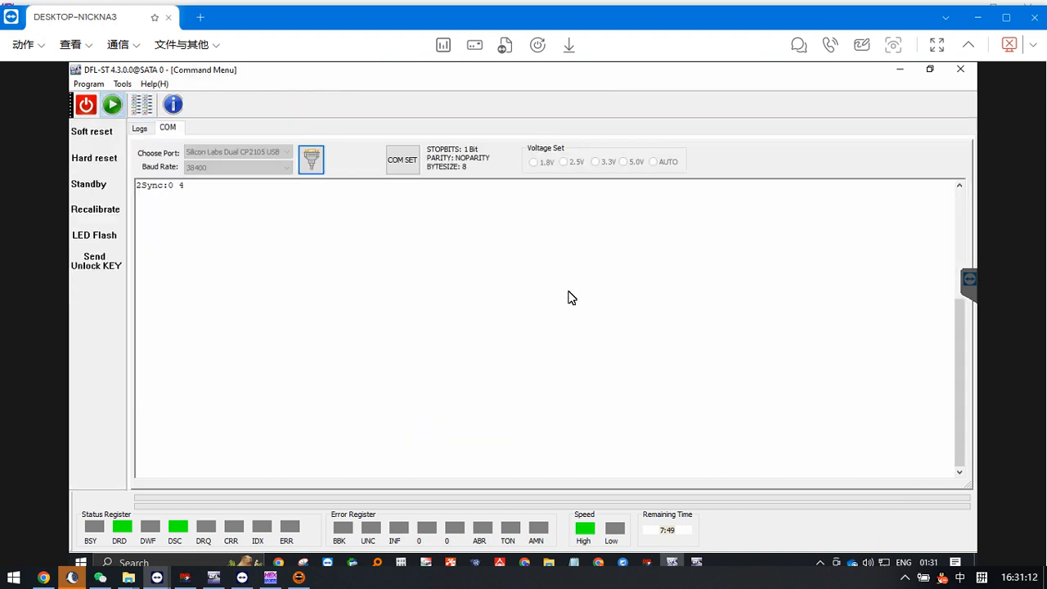
Obtain the drive's details in Basic Info, accept the CheopsLiteA(B2) family with work directory D:\DFLTask, and show the modules list
click(554, 320)
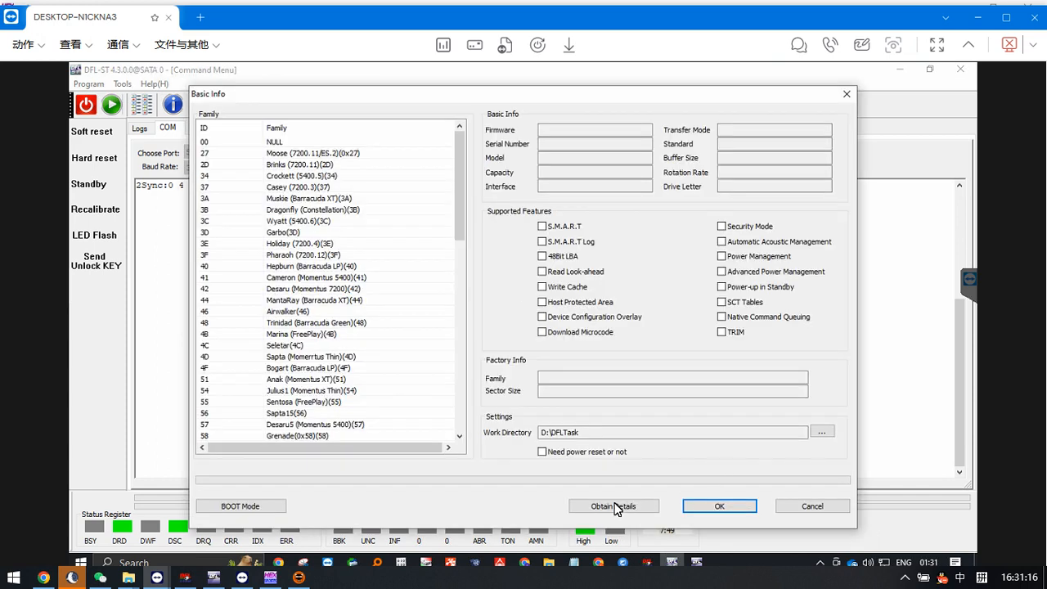
click(617, 506)
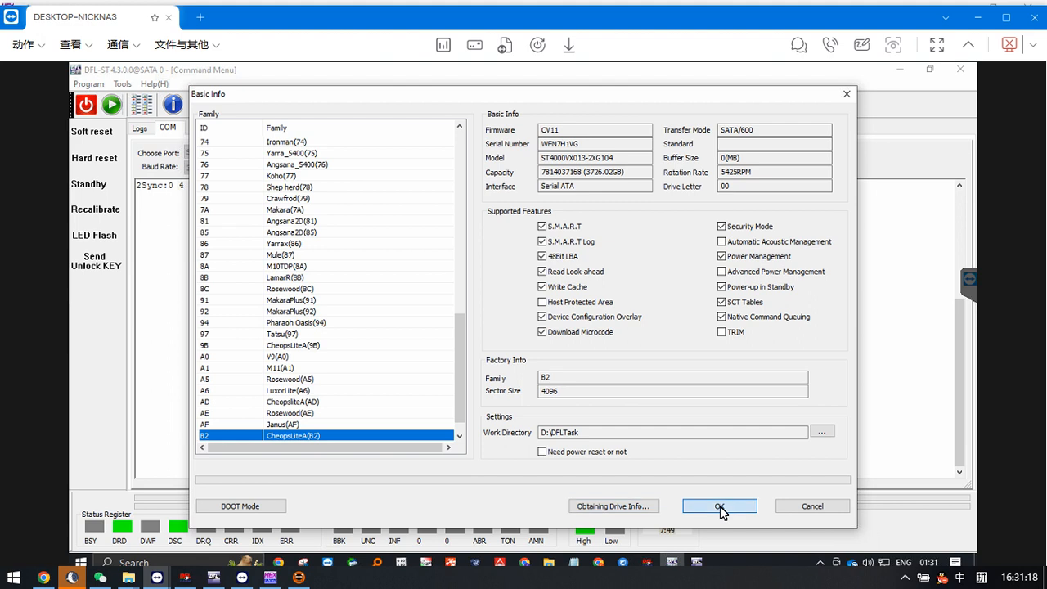
click(720, 507)
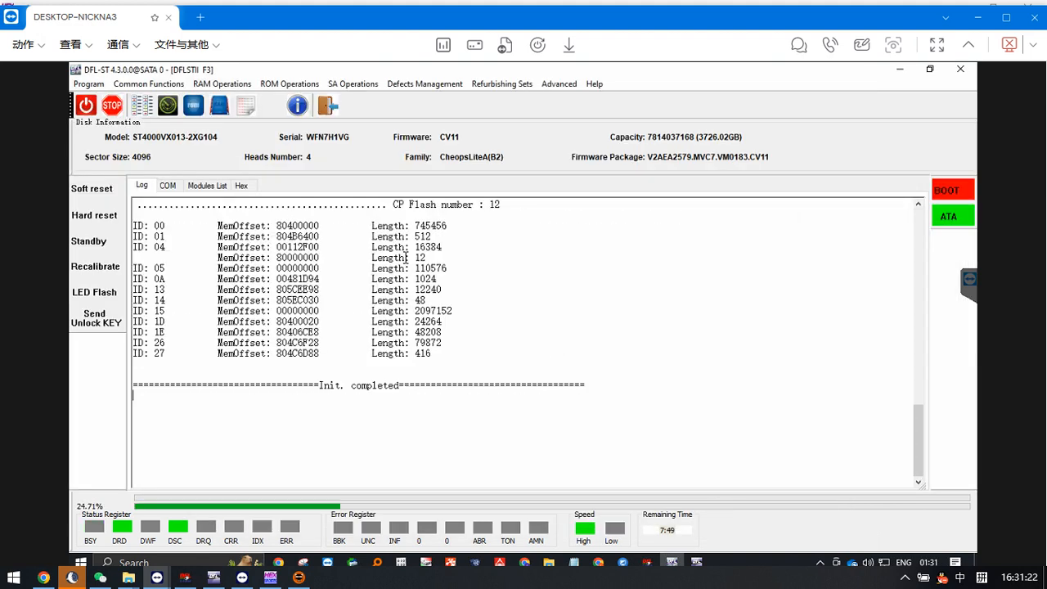
click(168, 186)
click(207, 186)
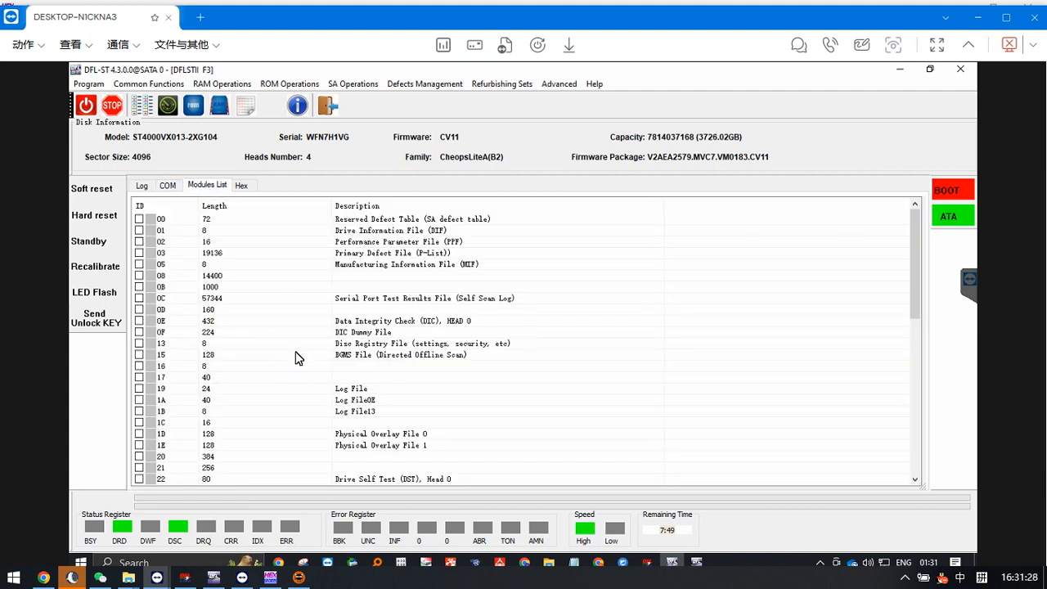
Adjust the Disable Vacant Active, Auto Re-assign(write) and Offline Defects options in the drive's ATA ID settings and apply the modification
click(421, 86)
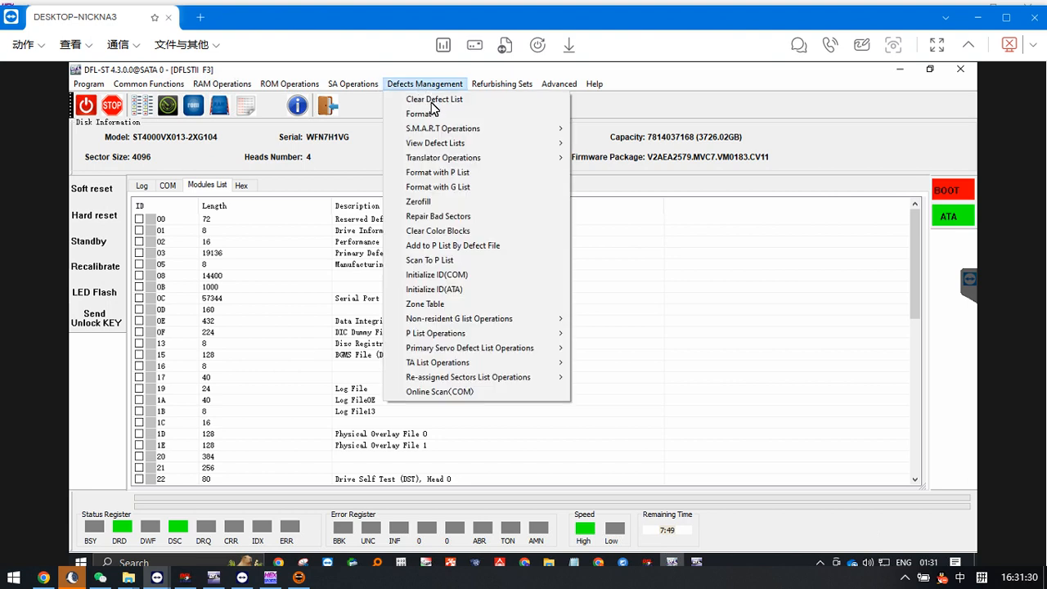
click(447, 290)
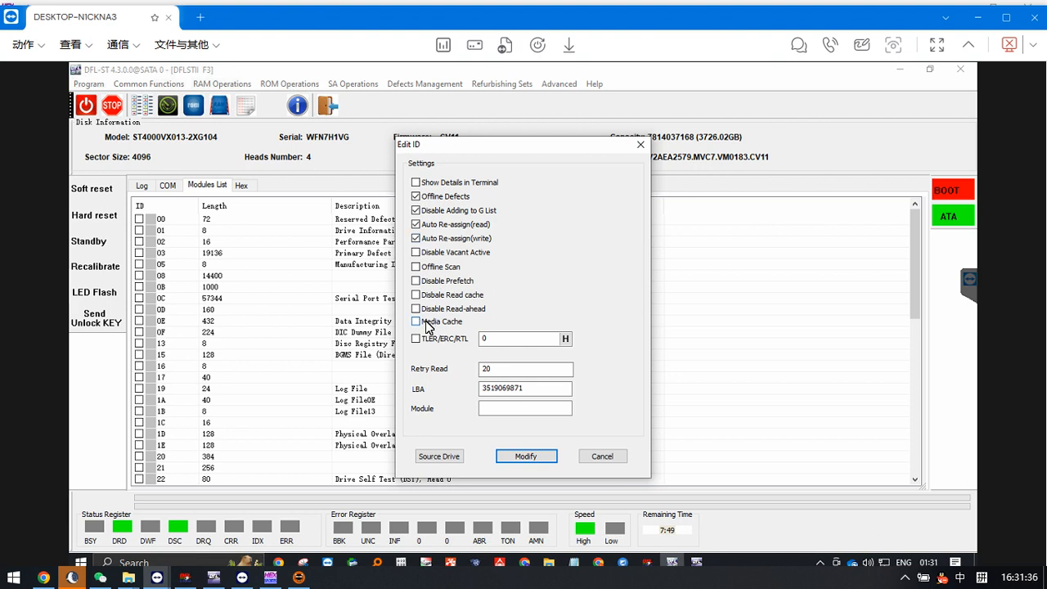
click(417, 253)
click(432, 238)
click(424, 199)
click(540, 459)
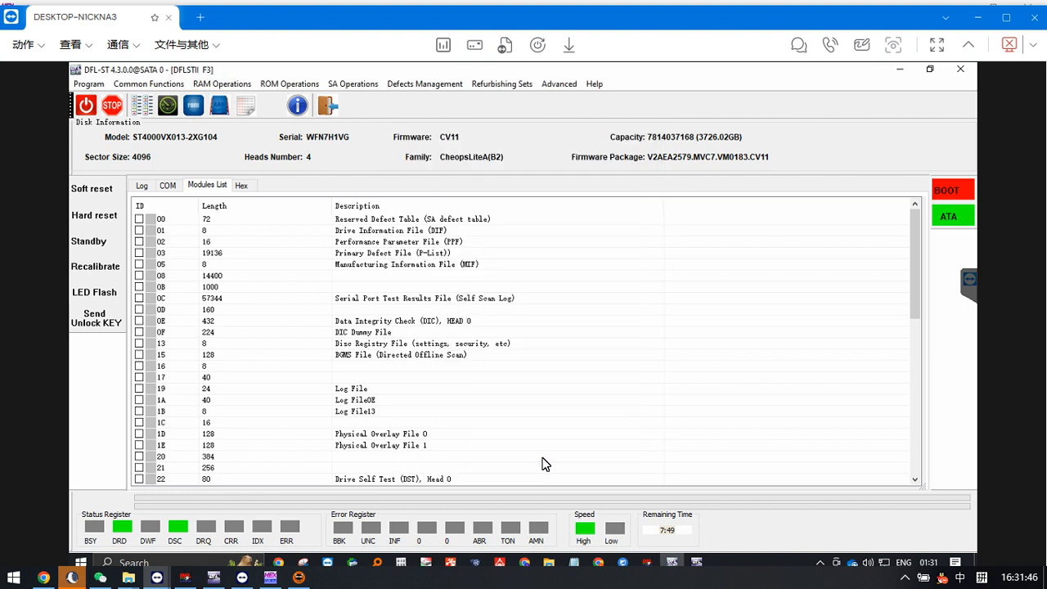
Review the latest operation entries in the log and the drive's output in the COM terminal
click(141, 186)
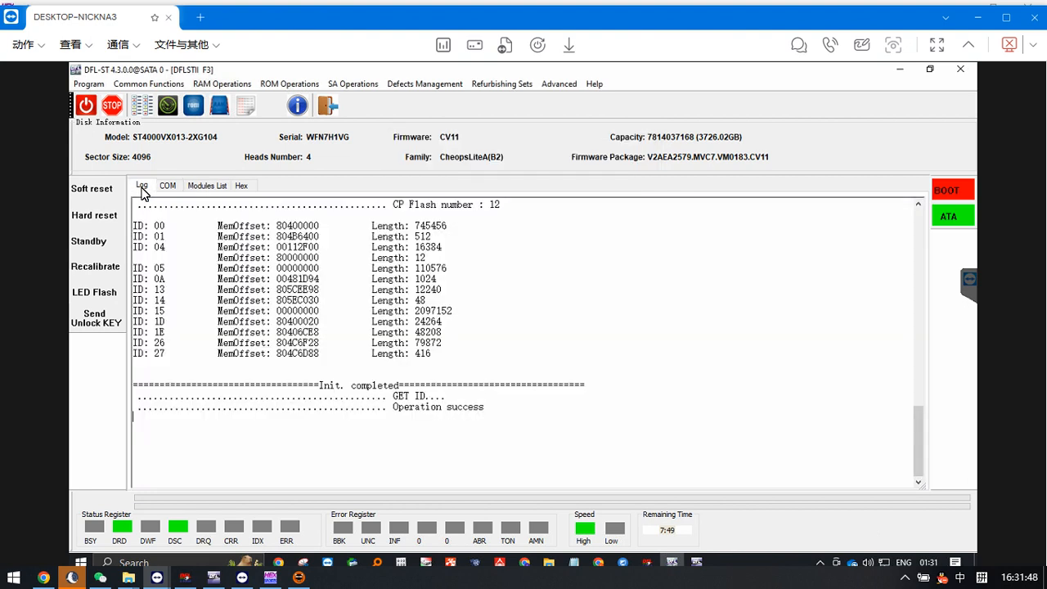
drag(494, 409, 113, 395)
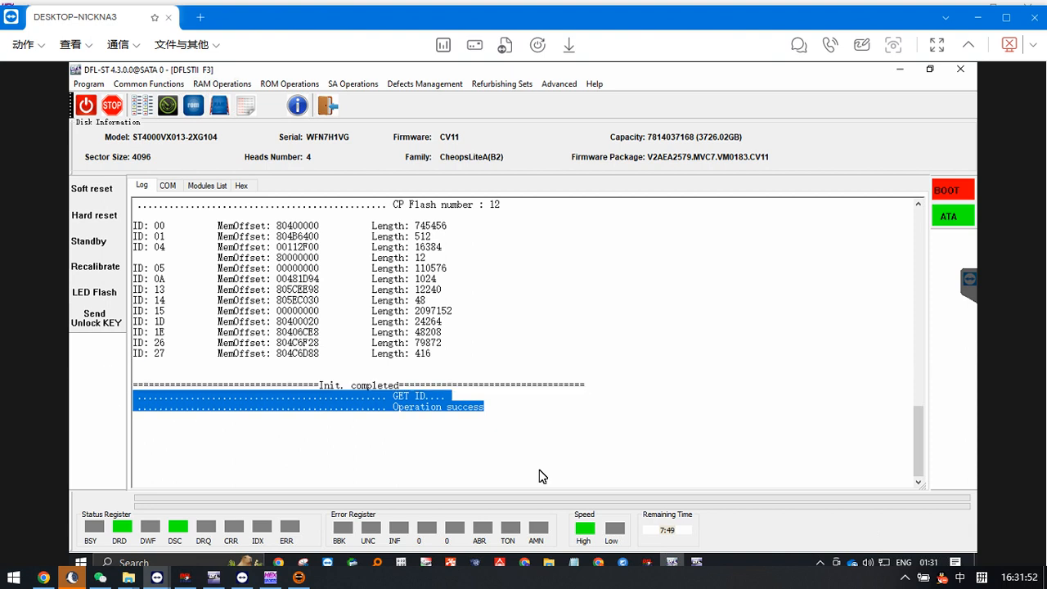
click(170, 188)
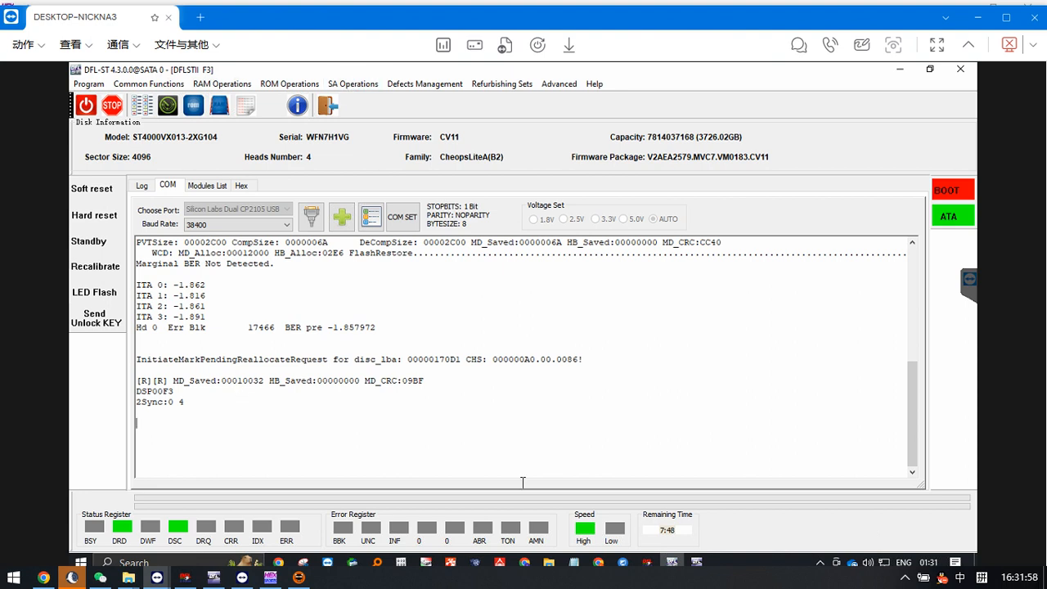
click(698, 564)
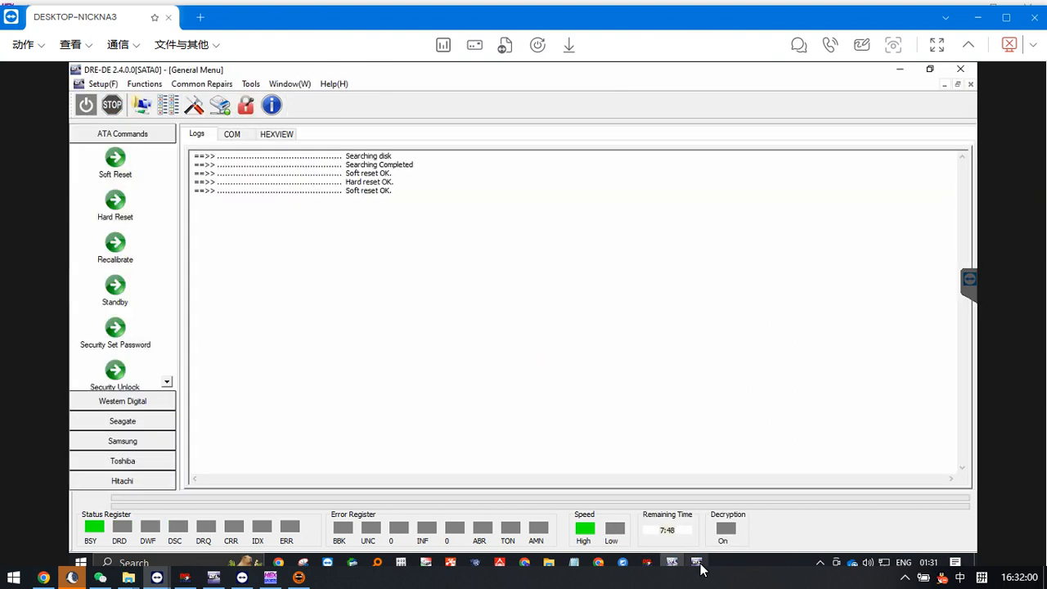
click(87, 105)
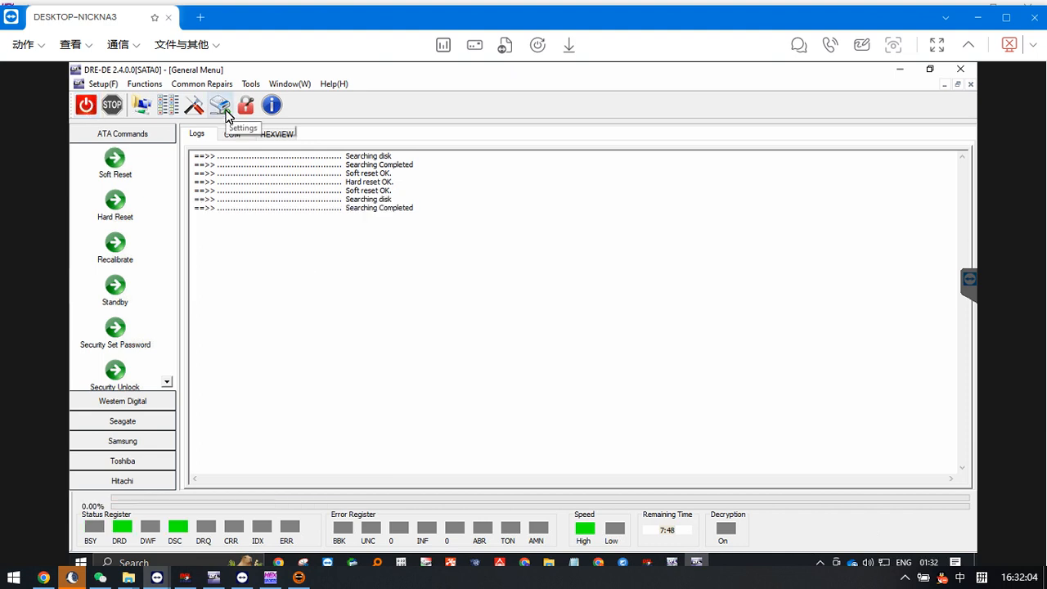
click(291, 86)
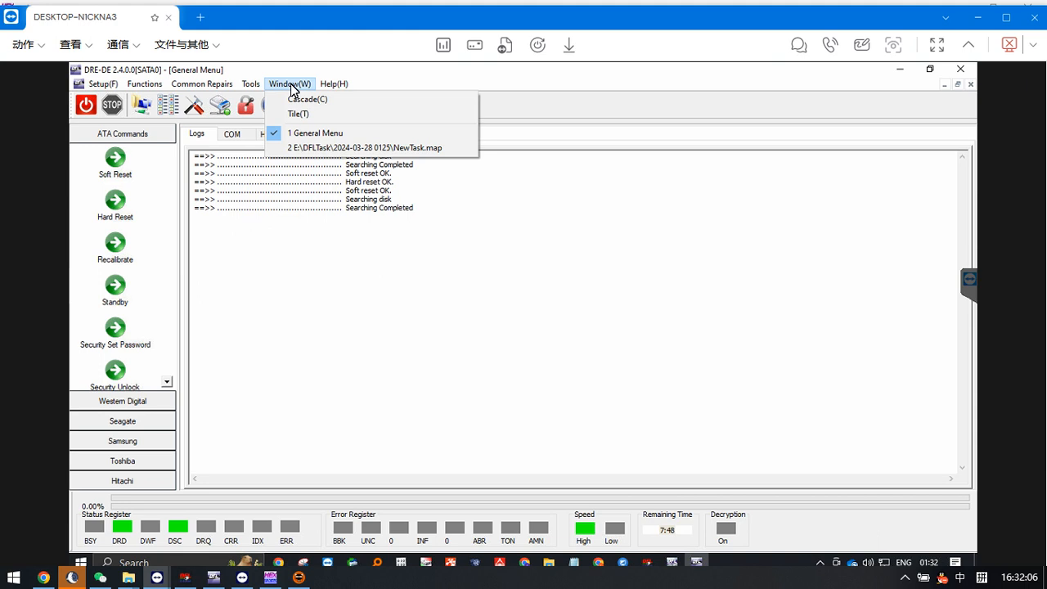
click(350, 147)
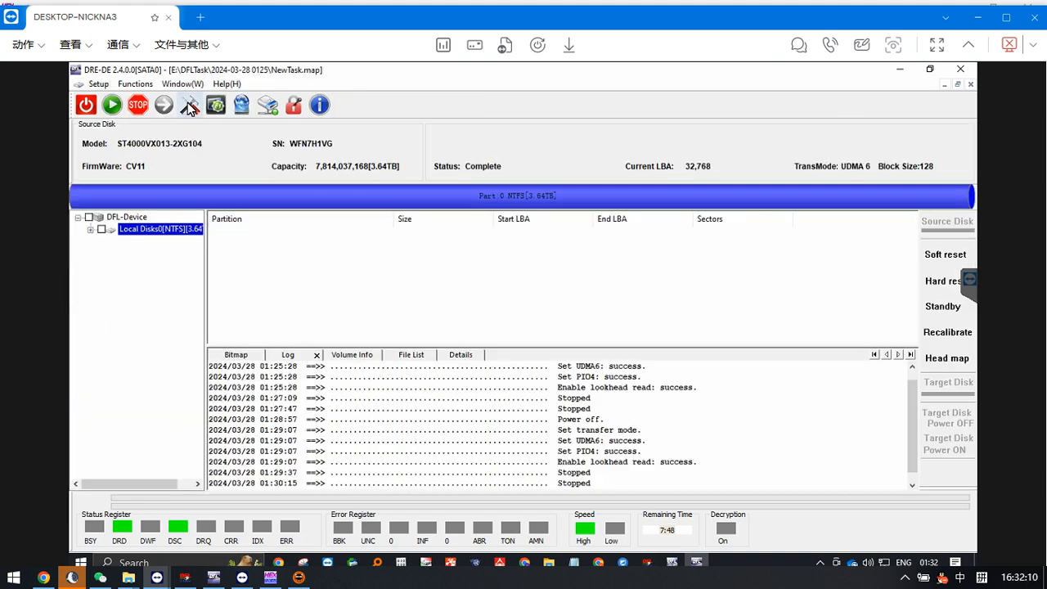
click(242, 106)
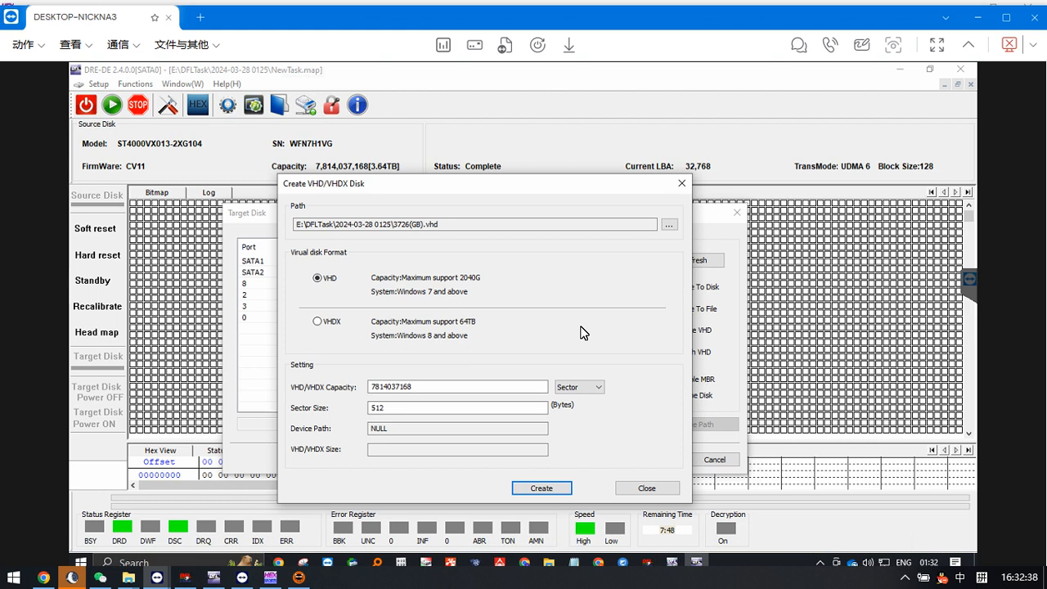
click(553, 491)
click(522, 371)
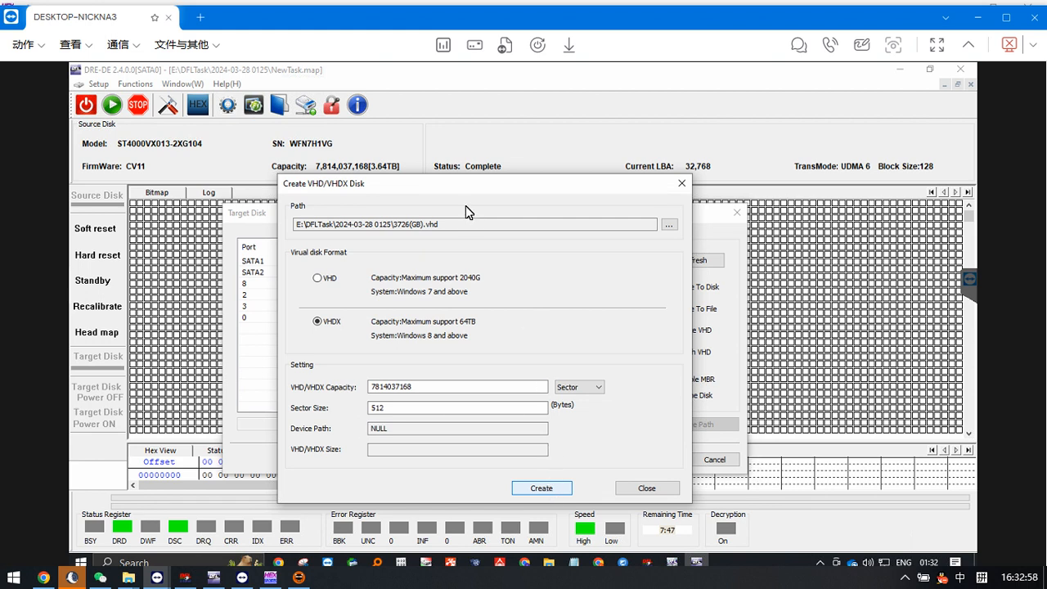
drag(447, 184, 707, 99)
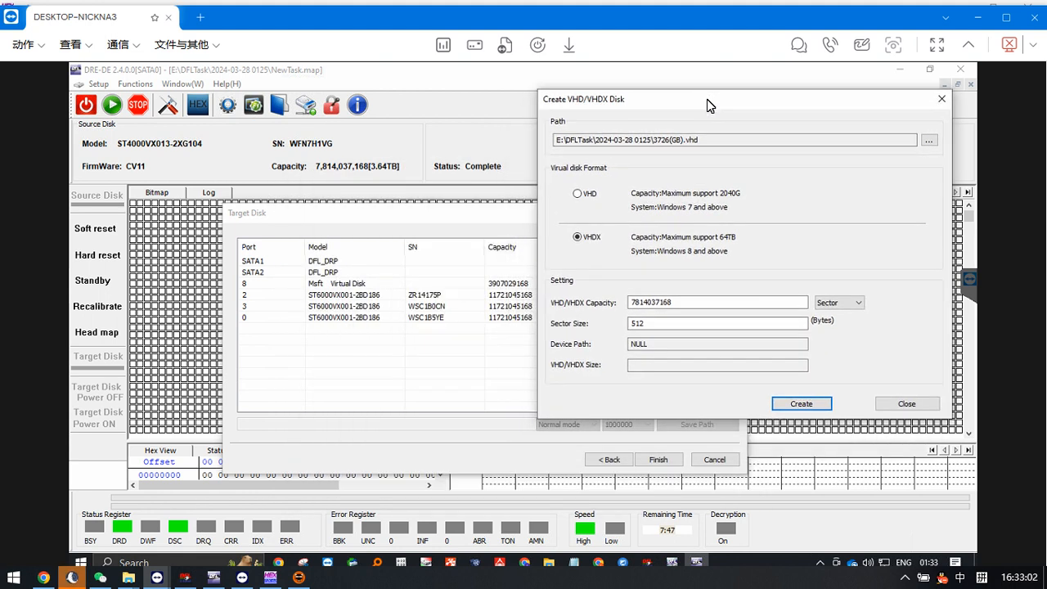
click(794, 403)
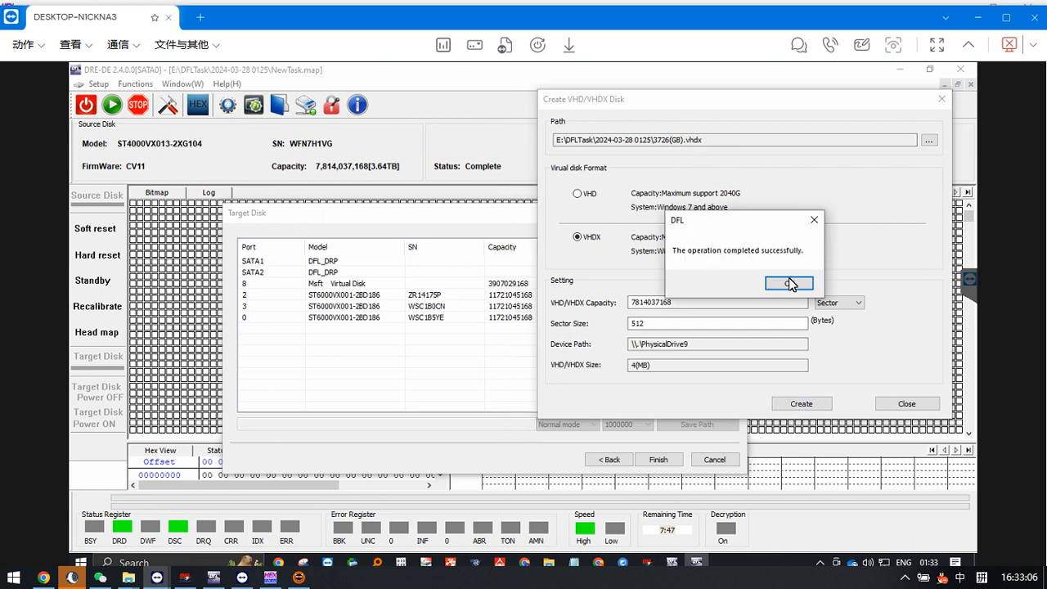
click(789, 283)
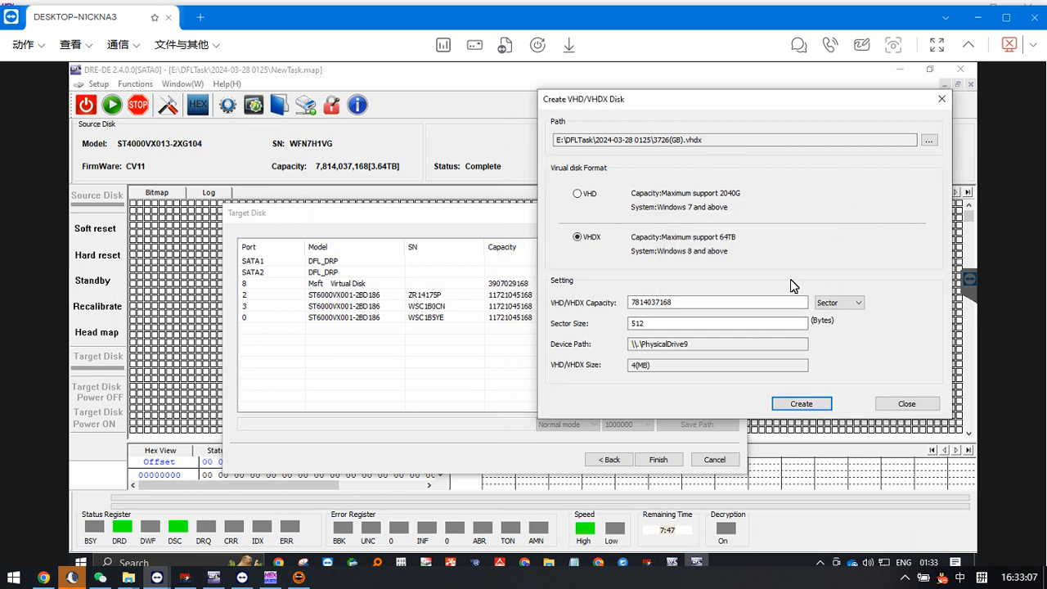
click(907, 403)
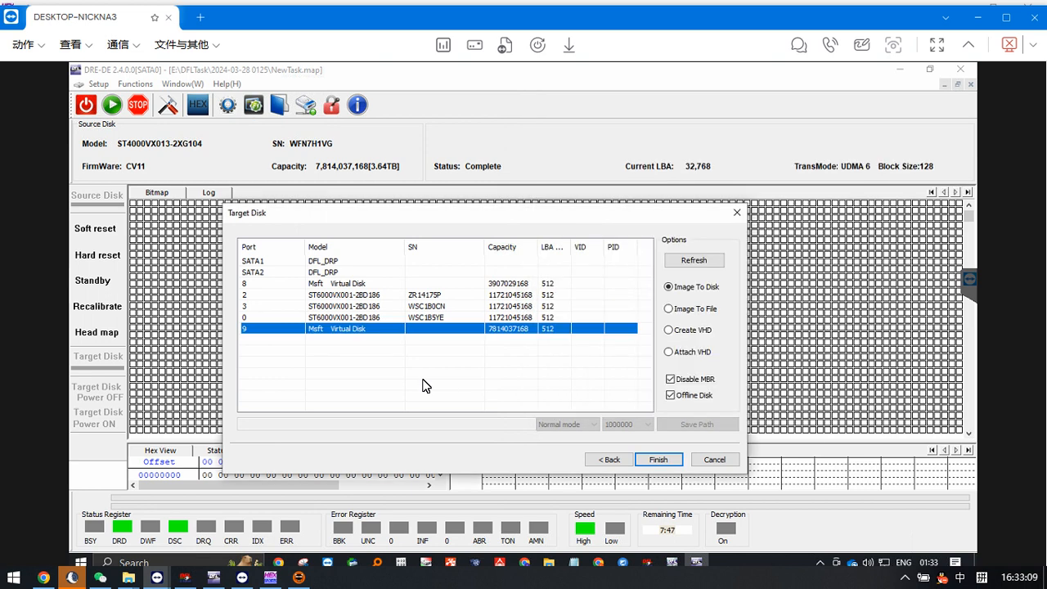
click(658, 460)
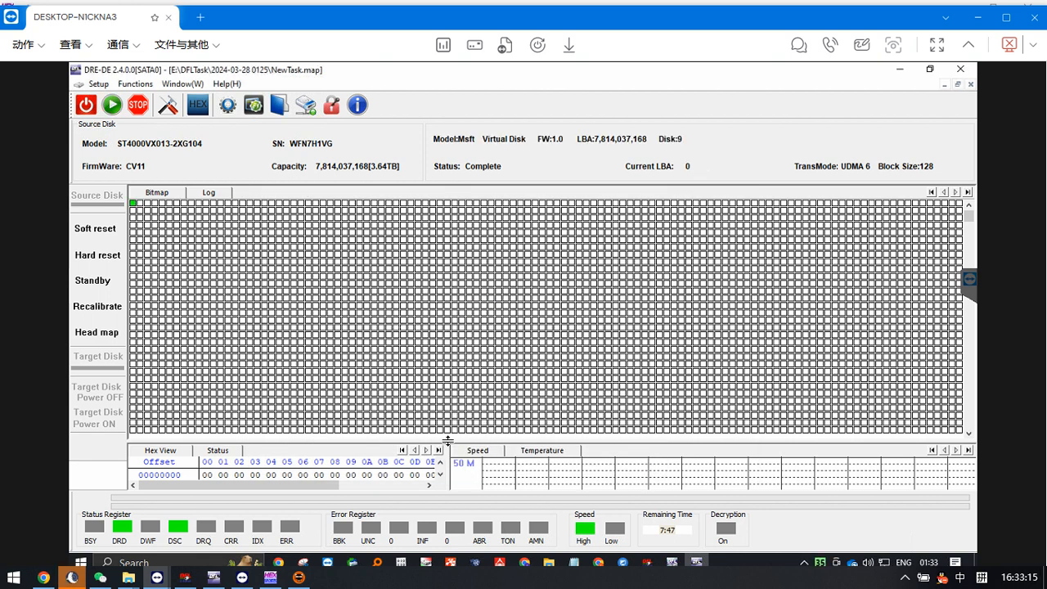
Enlarge the hex and speed area below the bitmap and run the head map setup for the source drive
drag(448, 434, 448, 357)
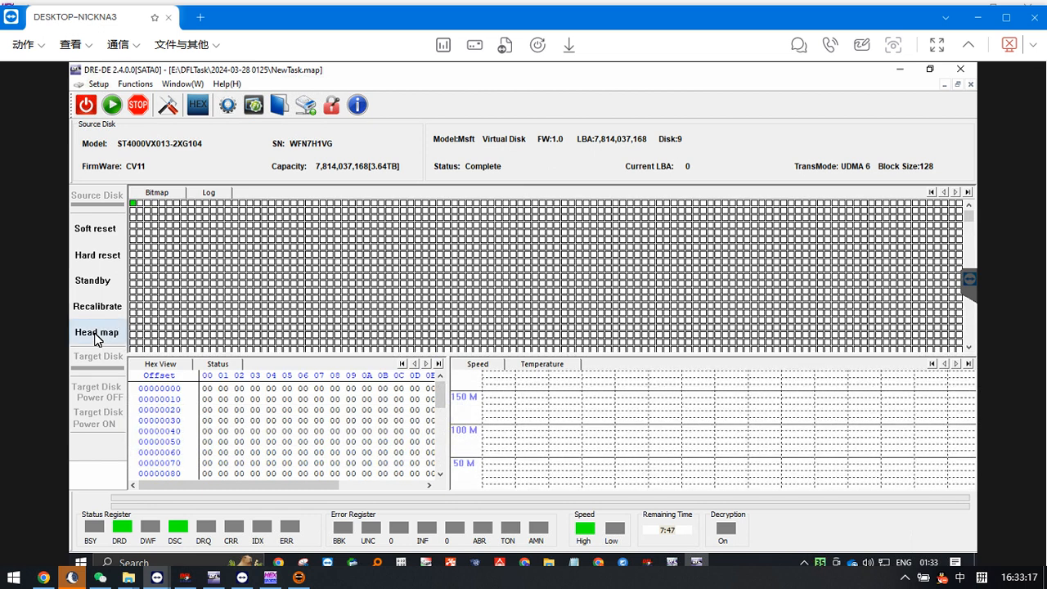
click(95, 334)
click(125, 342)
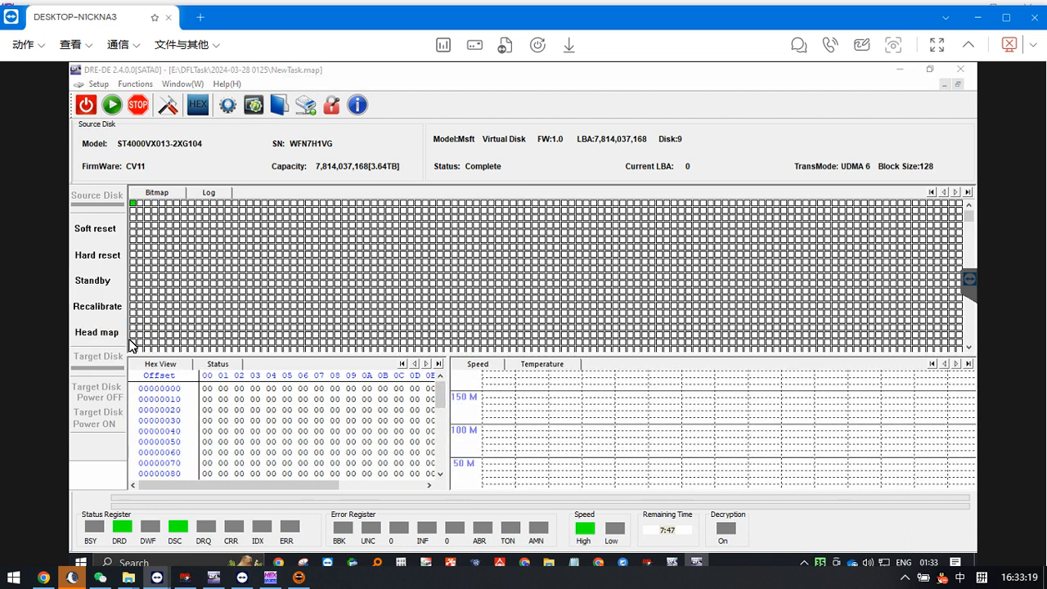
click(497, 317)
click(631, 424)
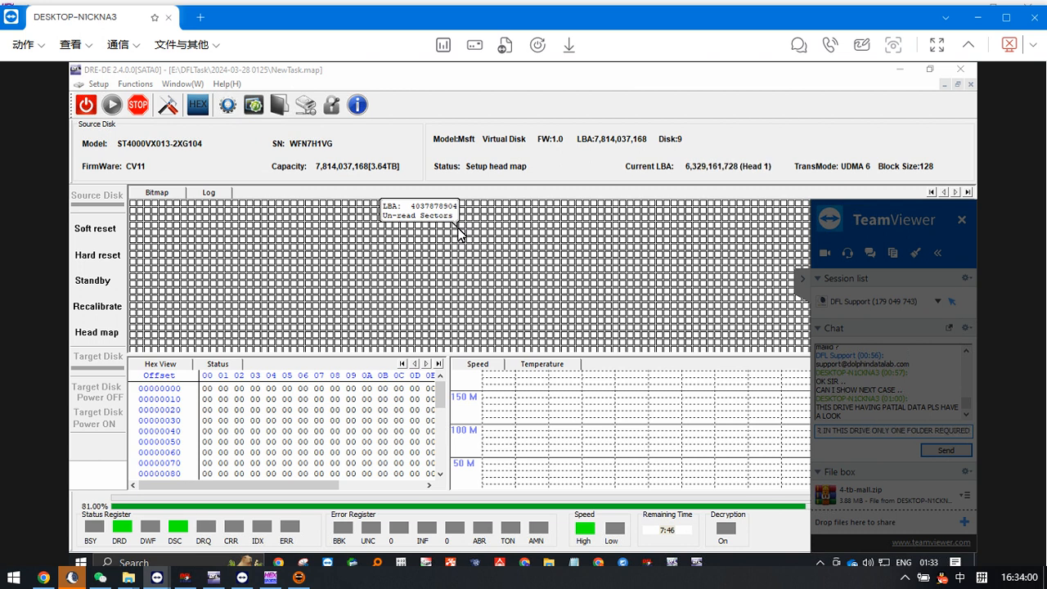
Send the remote partner the chat message "but the health info is not good"
click(799, 45)
click(853, 523)
text(but the healt)
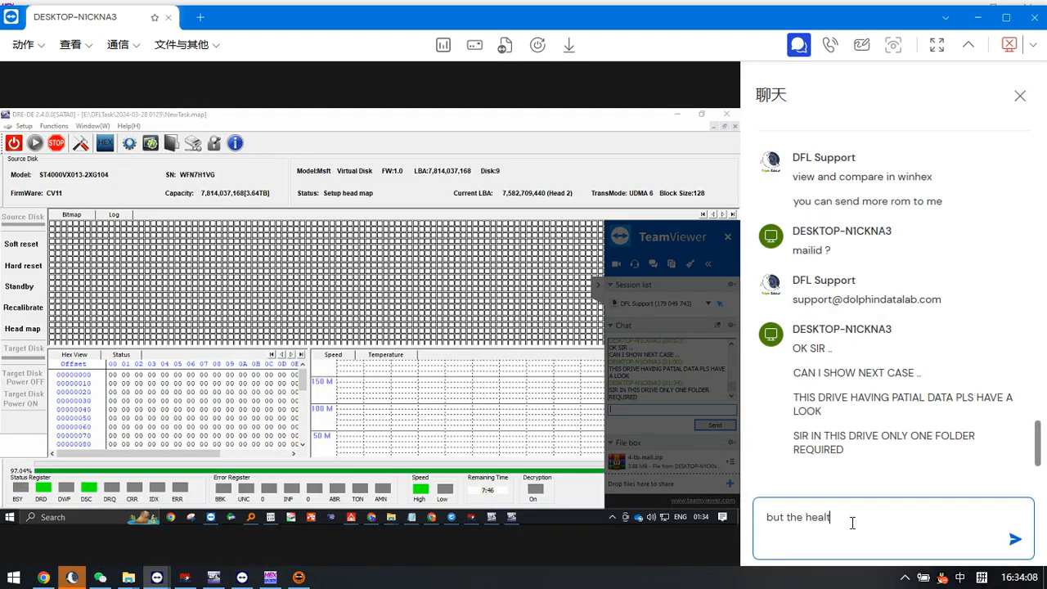
text(h info iss)
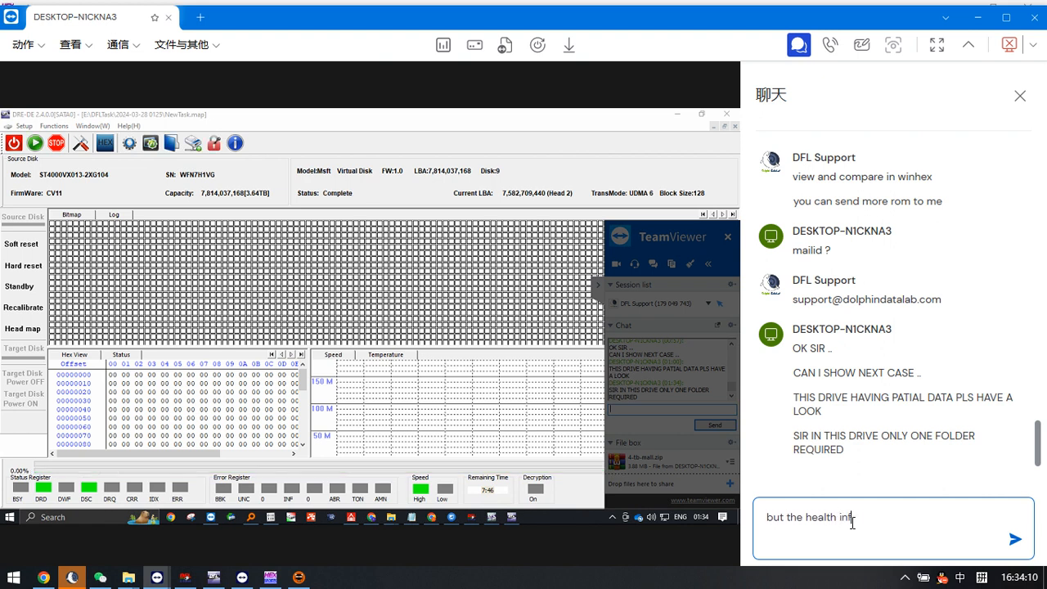
key(BackSpace)
text(not gfo)
key(BackSpace)
key(BackSpace)
text(ood)
key(Return)
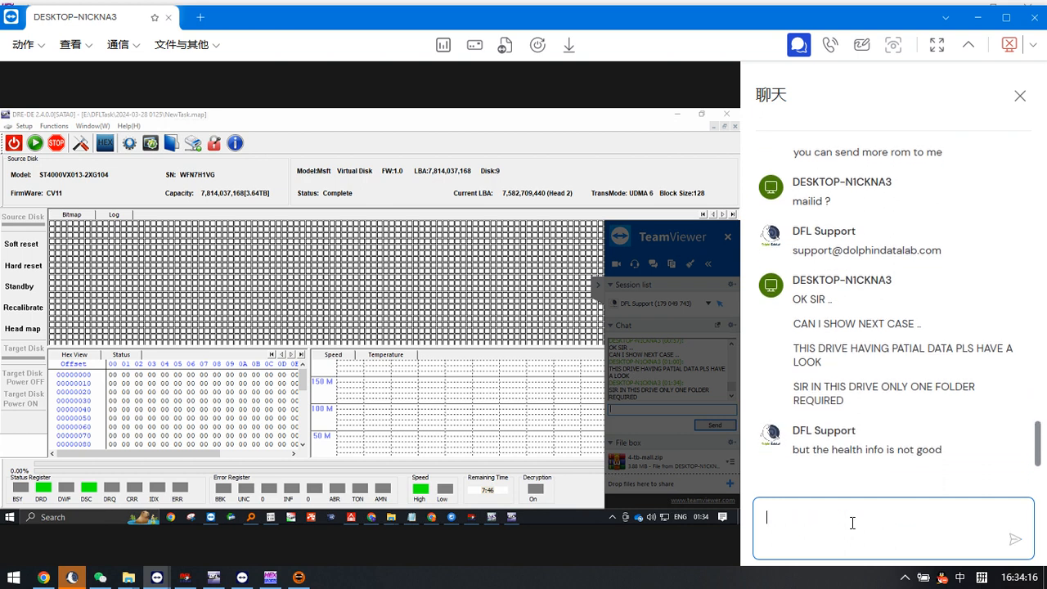
Send the chat message "we need to check which heads are weak first" and close the chat
text(we need to check which heads are )
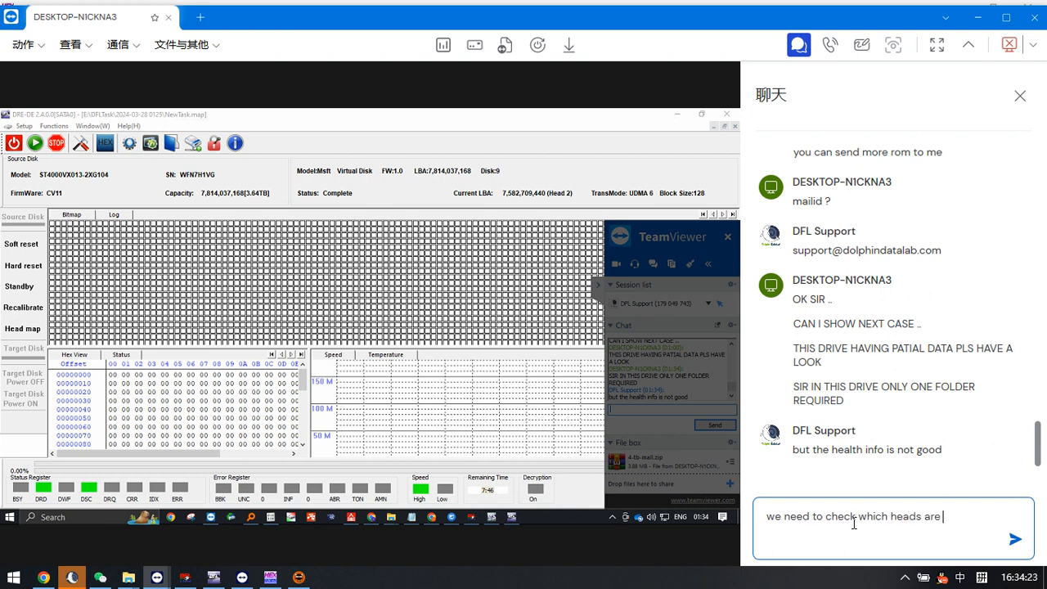
text(weak first)
key(Return)
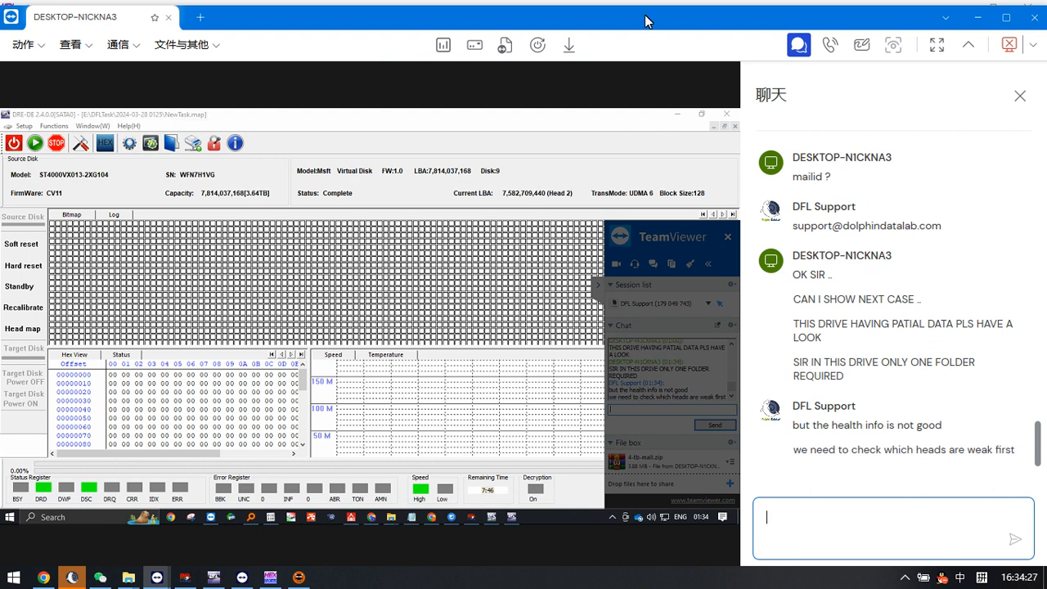
click(1021, 96)
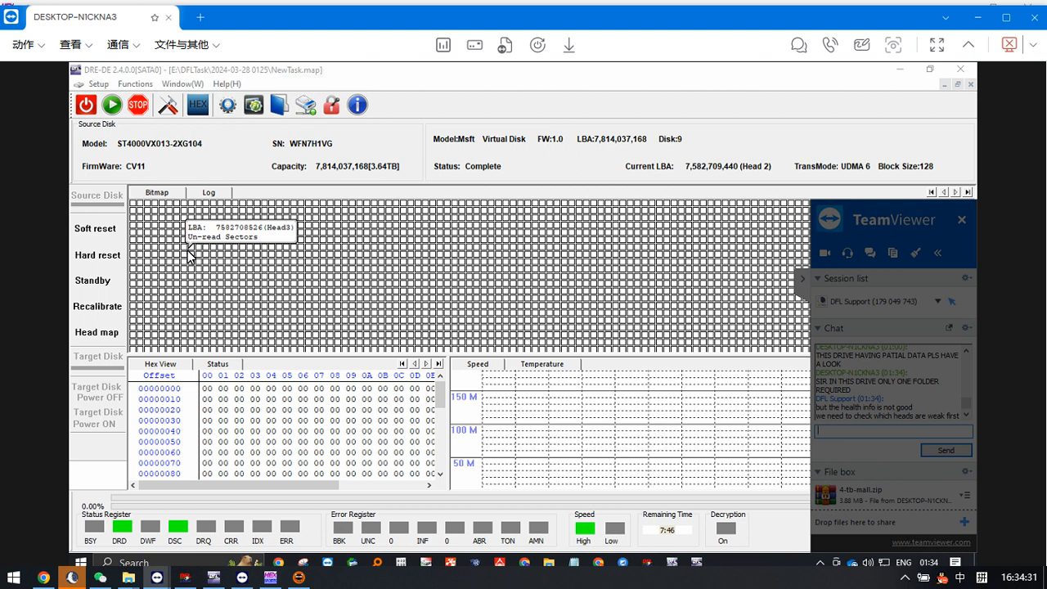
Review the heads enabled for selective head imaging and start imaging the source drive to the virtual disk
click(97, 333)
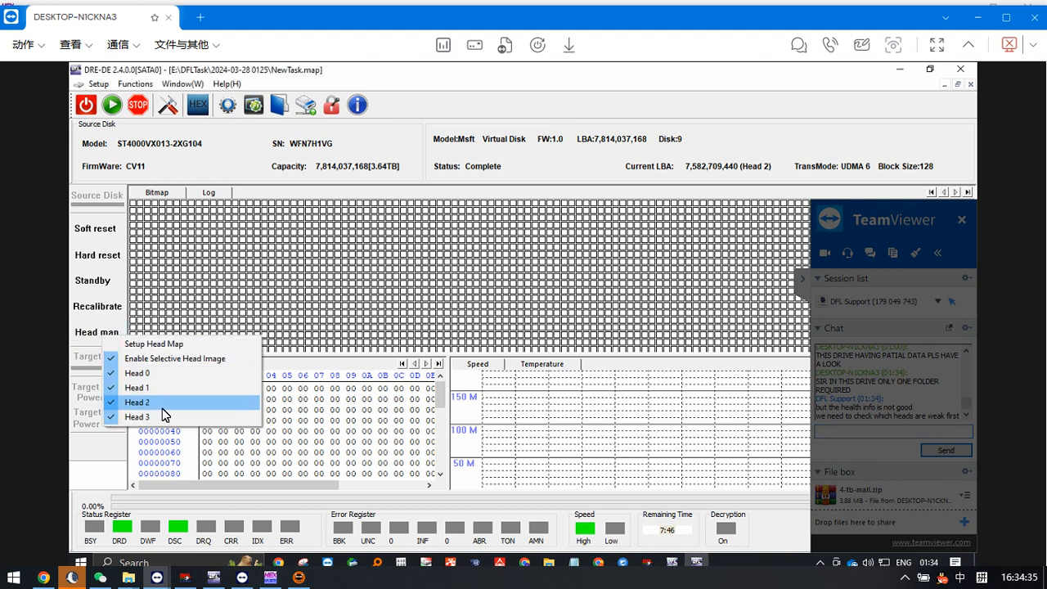
click(196, 167)
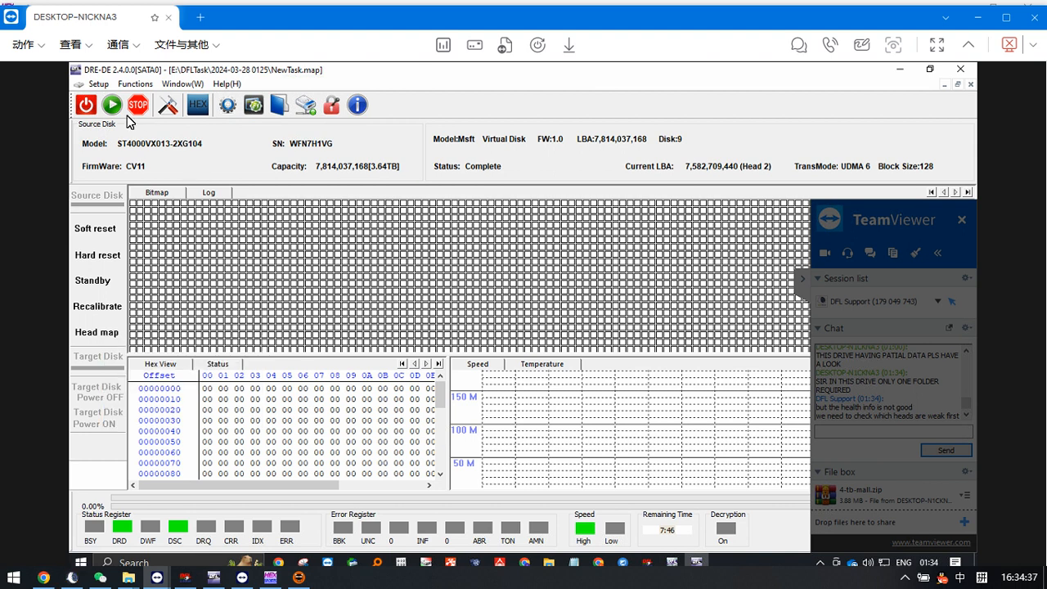
click(114, 103)
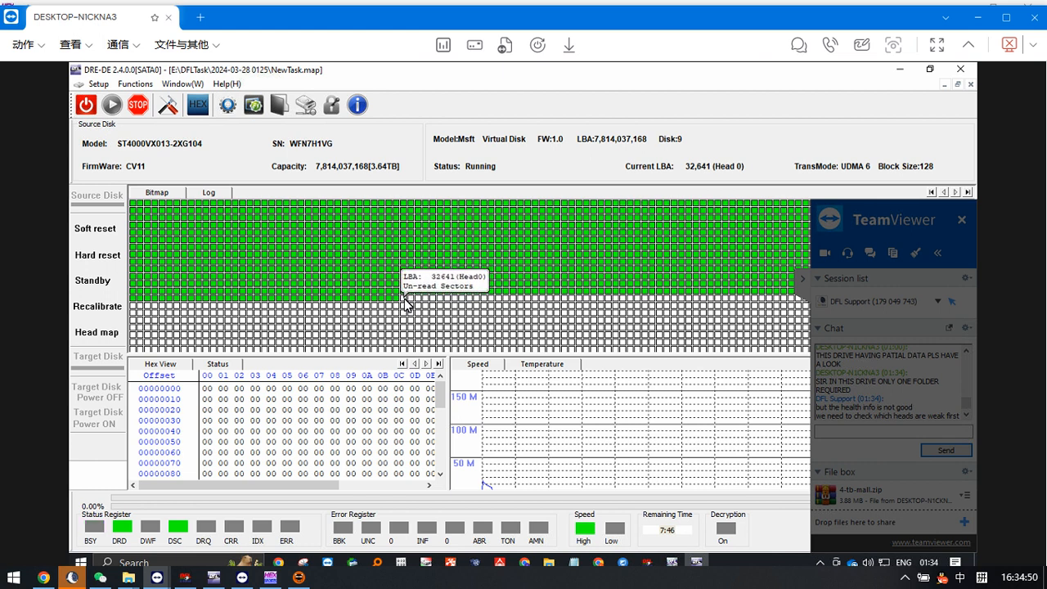
Send the remote partner the chat messages "see?" and "head 0 has problem"
click(798, 45)
click(835, 517)
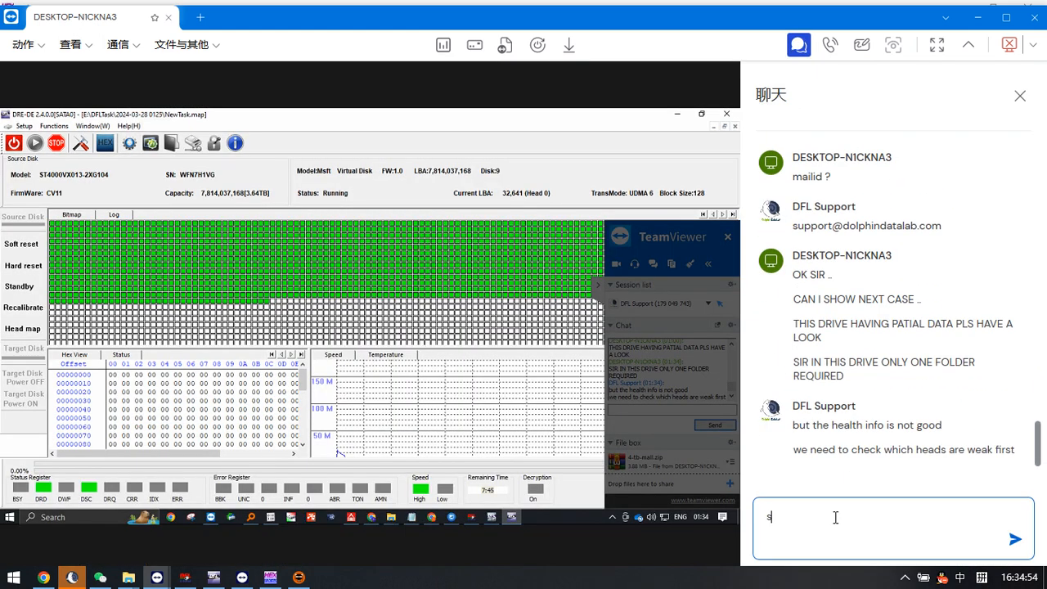
text(see?)
key(Return)
text(hwead)
key(BackSpace)
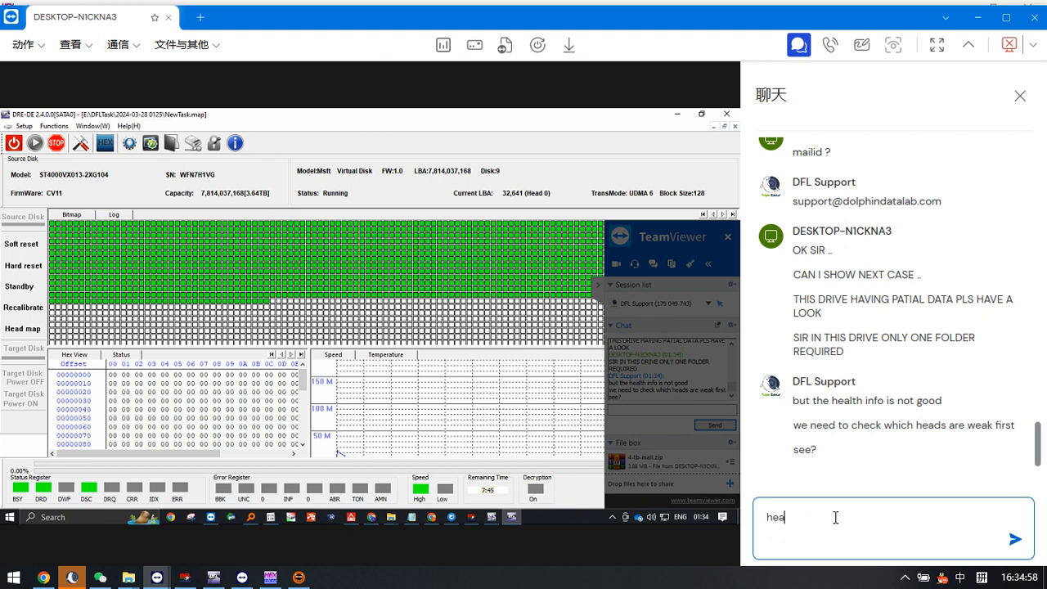
text(0 has probke)
text(lem)
key(Return)
Send the follow-up chat messages "and got stuck" and "let's cancel head 0 and see"
text(and g)
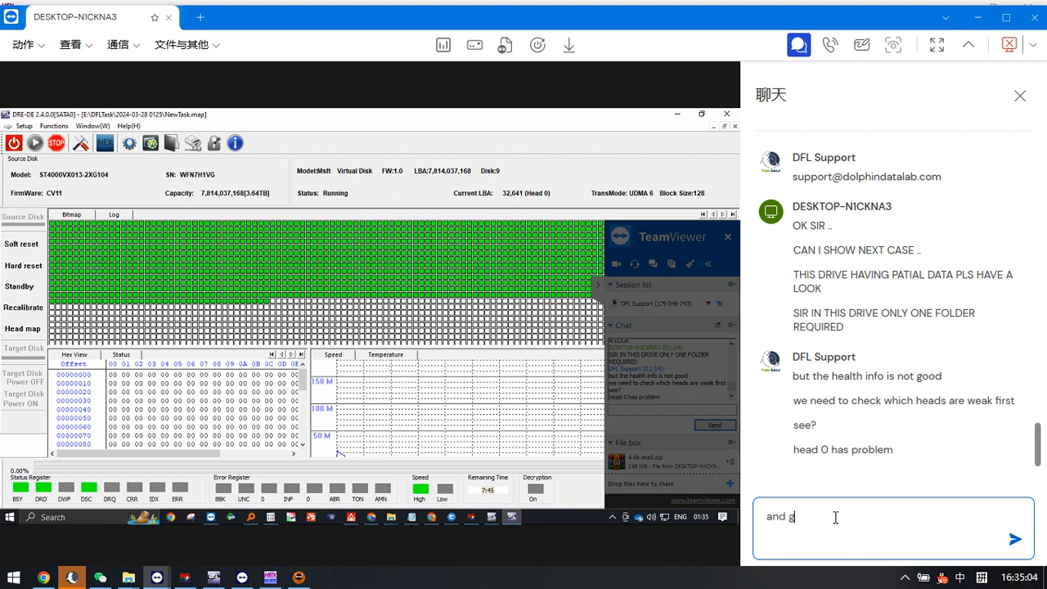
text(ot stuck)
key(Return)
text(let's)
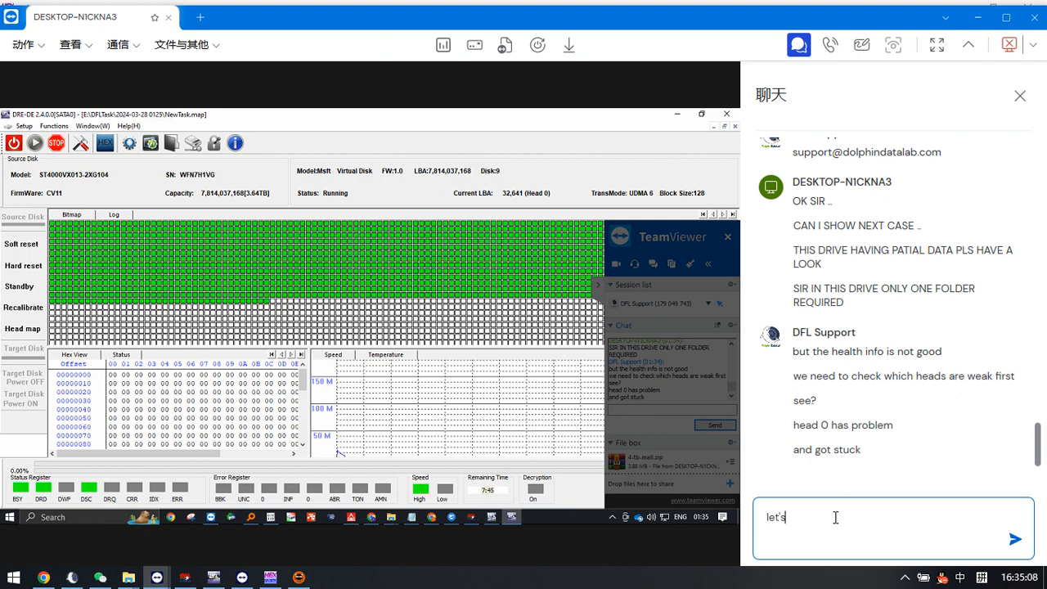
text( can)
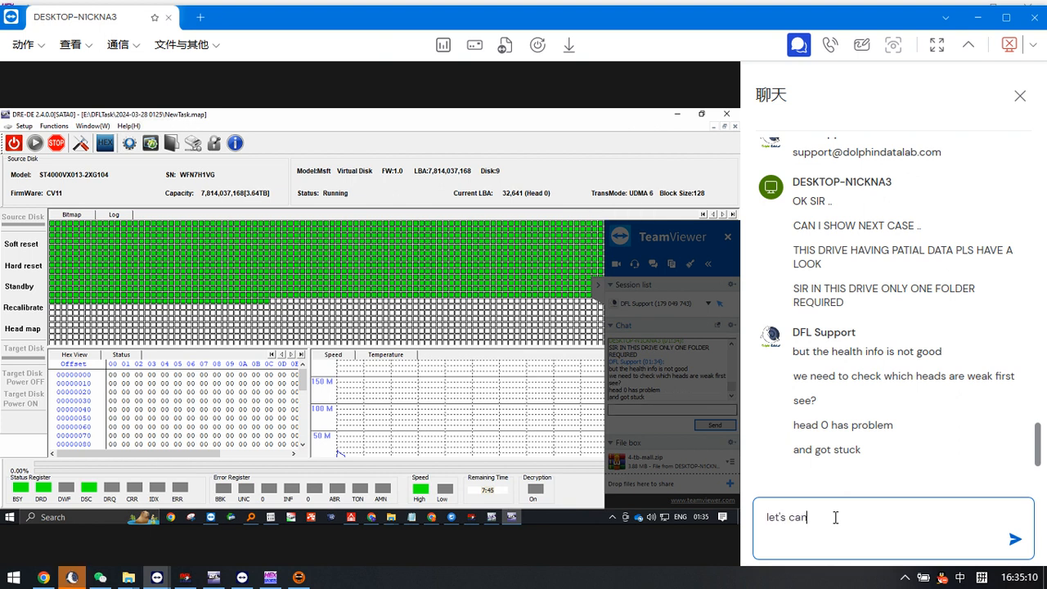
text(cel head 0 and see)
key(Return)
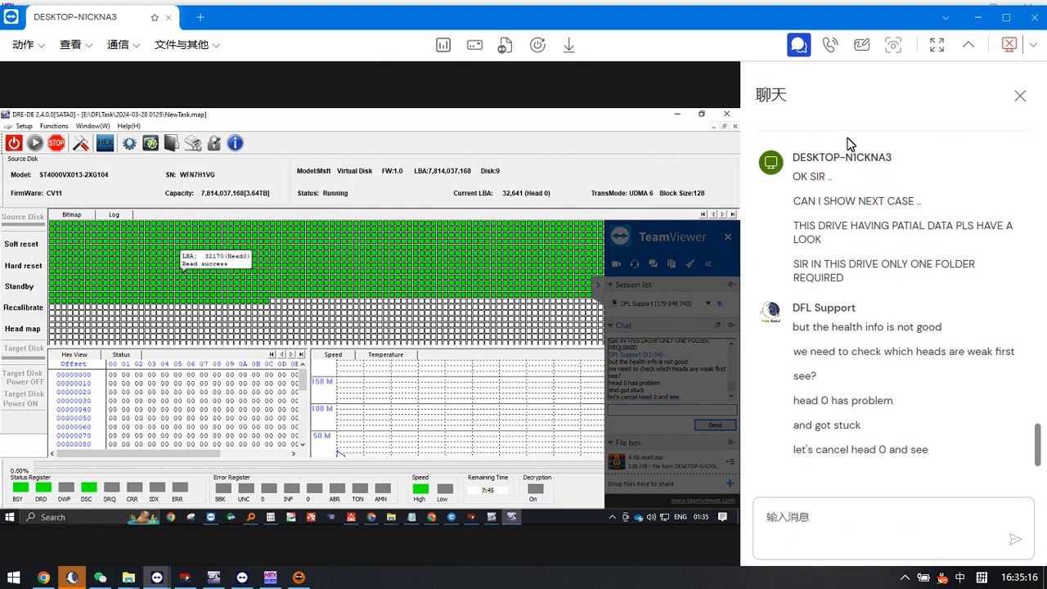
Exclude head 0 from the selective head imaging and issue a soft reset to the source disk
click(1021, 95)
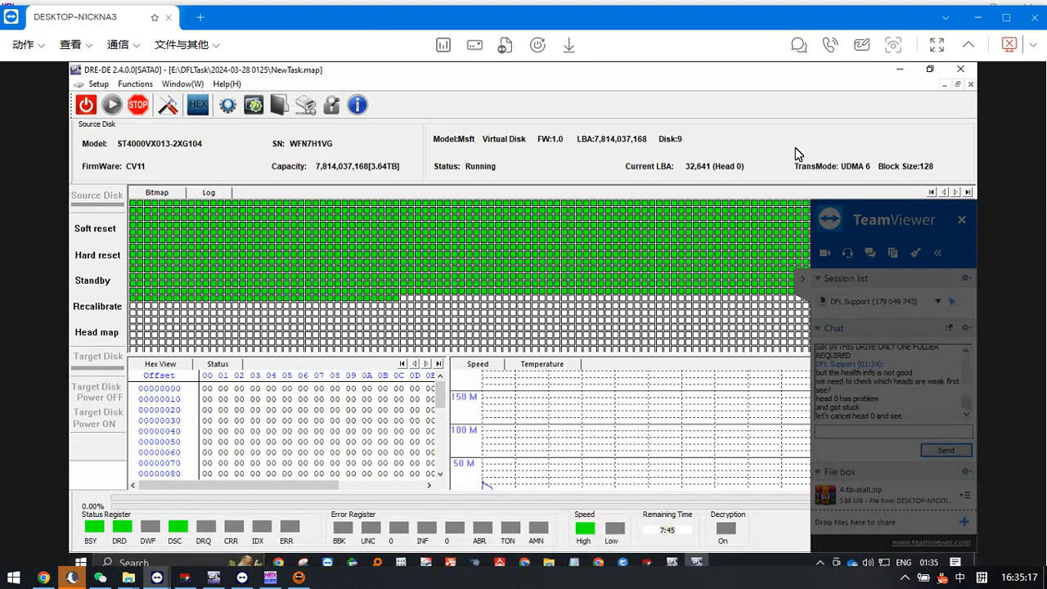
click(95, 331)
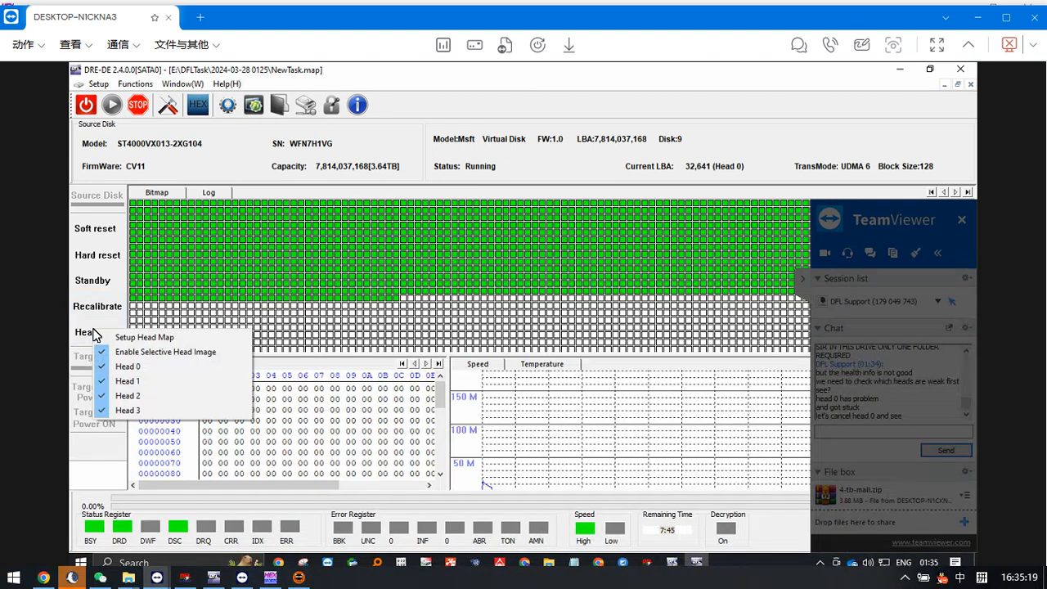
click(128, 368)
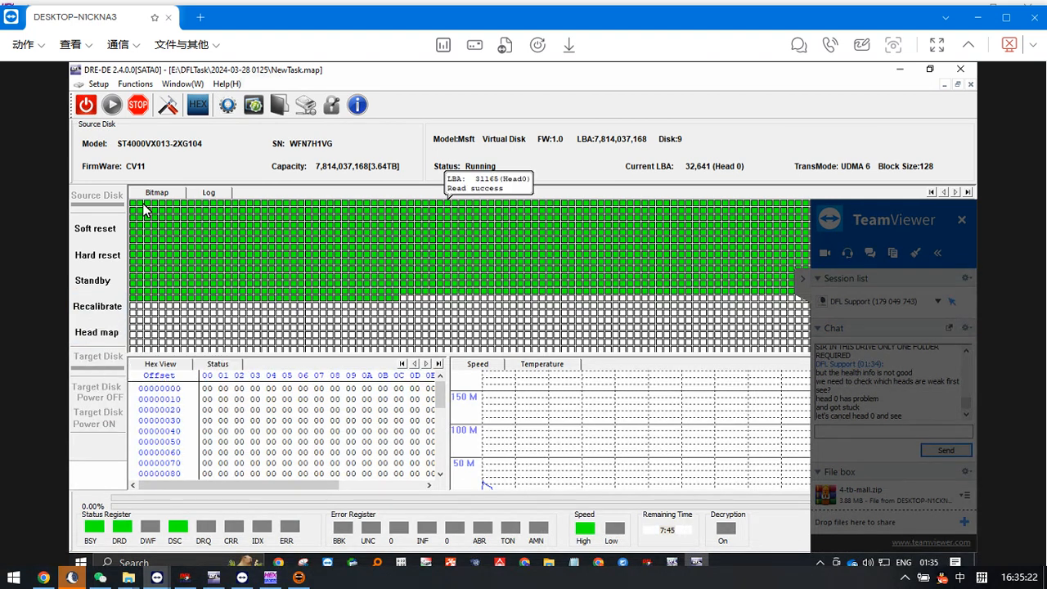
click(105, 232)
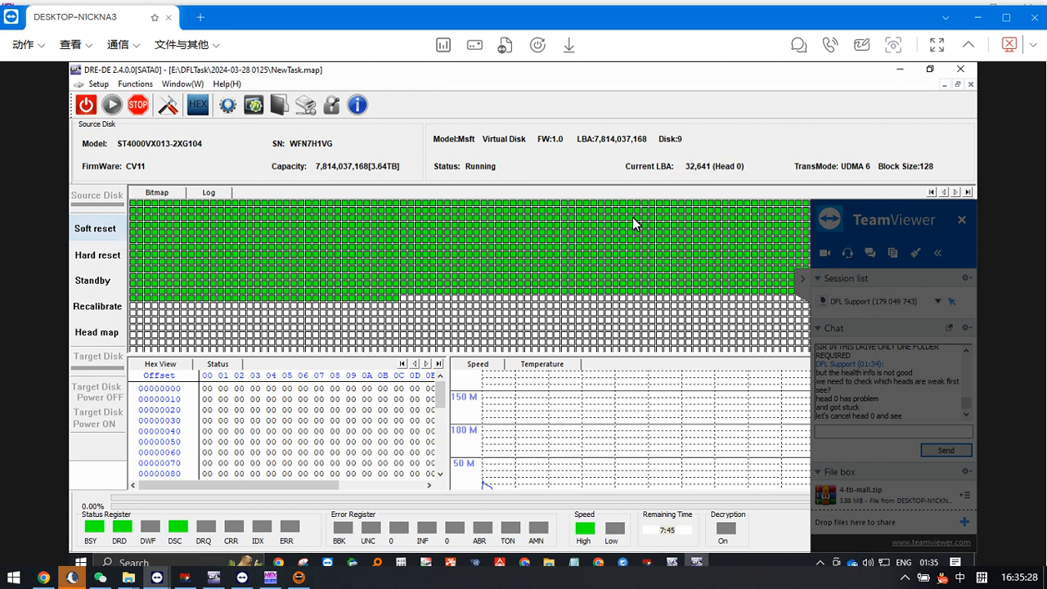
Examine the unread sectors in the imaging bitmap and the drive's COM terminal output in DFL-ST, returning to the DRE-DE imaging task
mouse_move(631, 220)
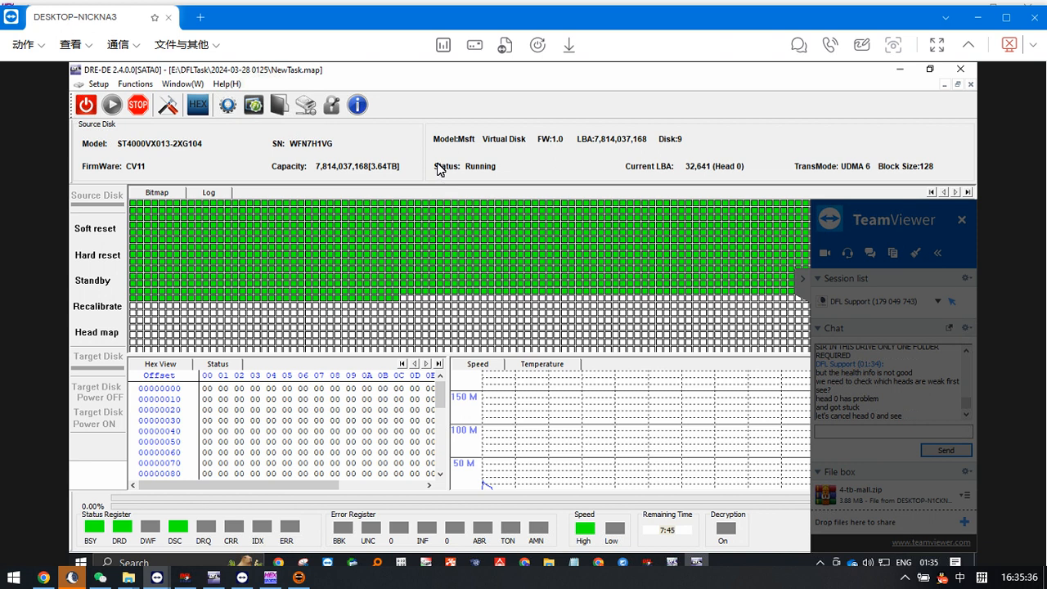
mouse_move(451, 306)
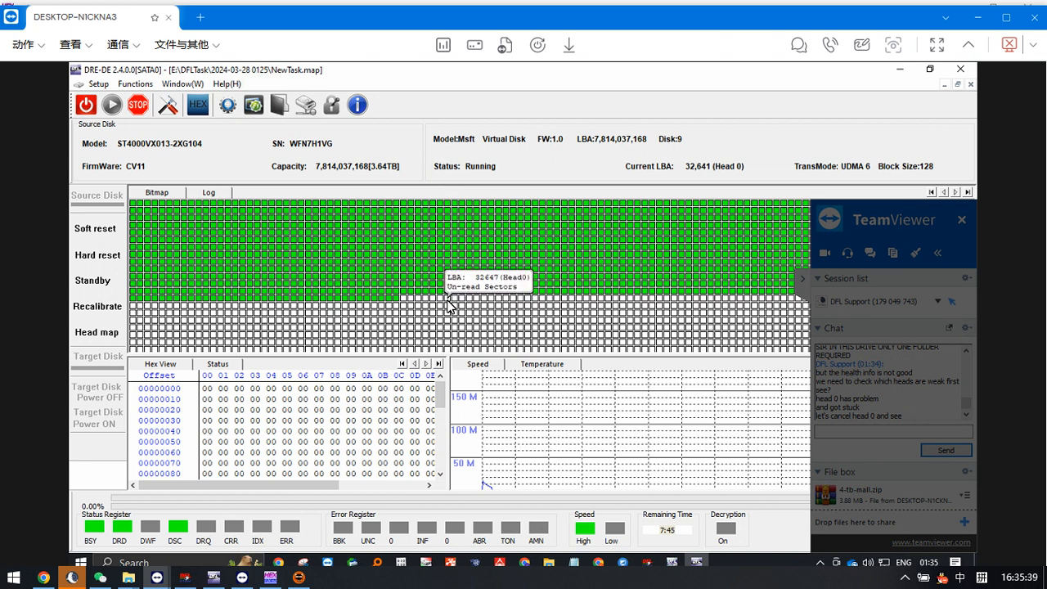
click(672, 563)
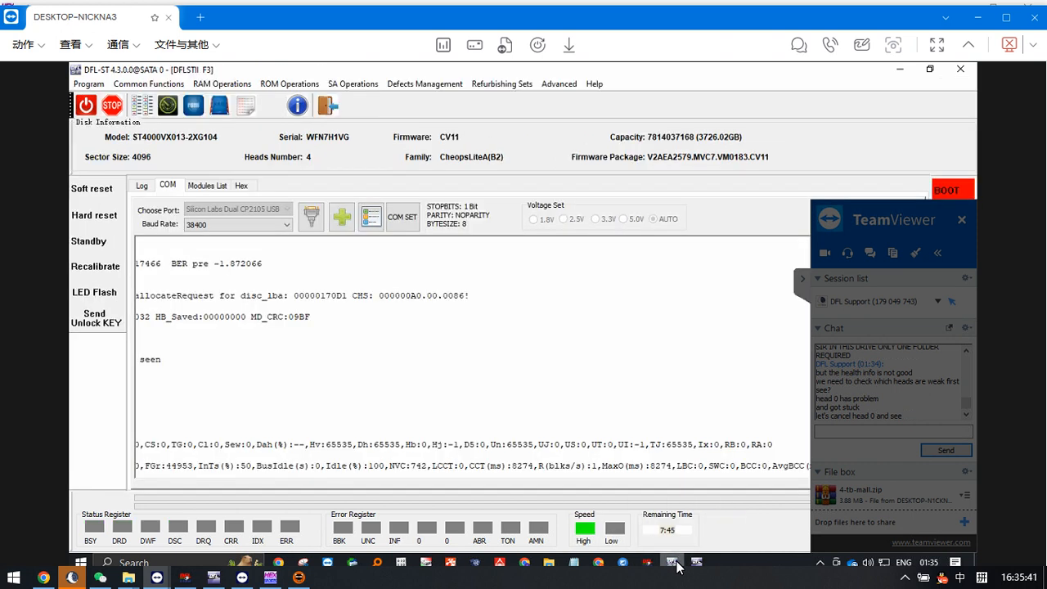
click(696, 564)
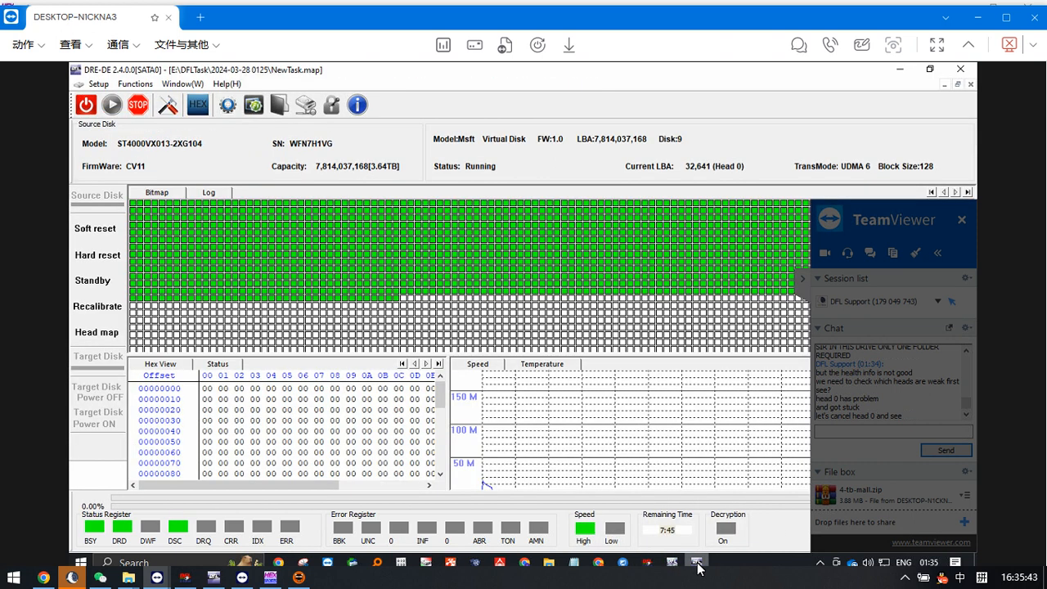
mouse_move(527, 329)
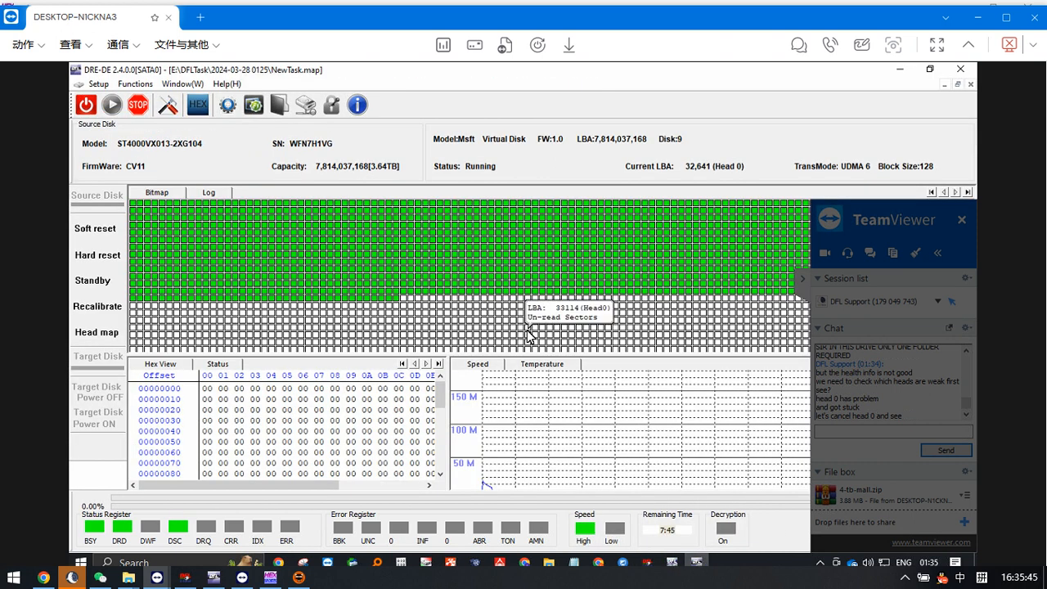